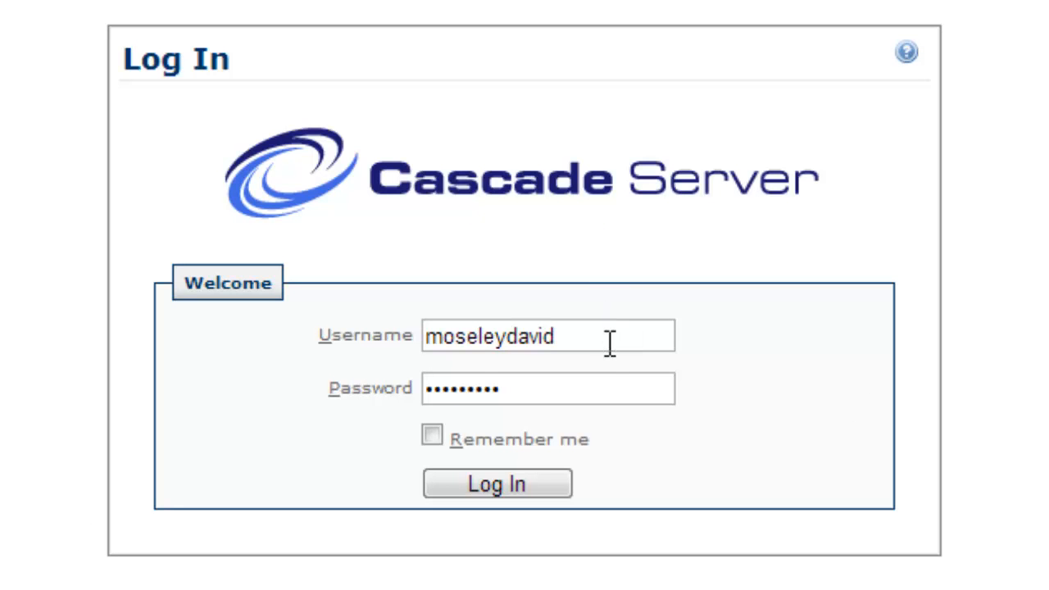
# Log in with the browser's saved username and password to reach the Cascade Dashboard
pyautogui.doubleClick(610, 343)
pyautogui.press('Down')
pyautogui.press('Return')
pyautogui.doubleClick(626, 336)
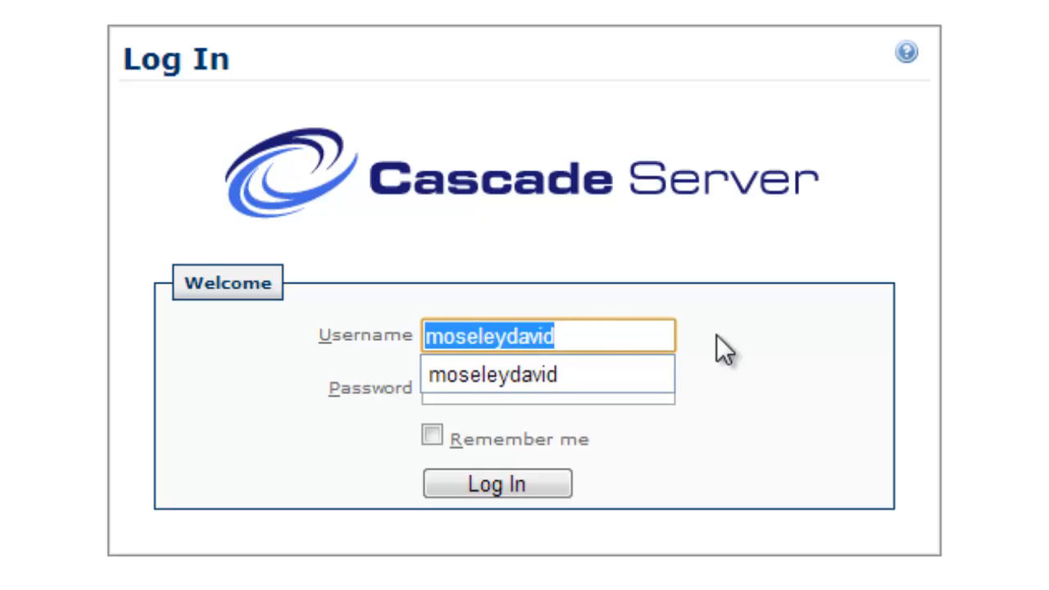
pyautogui.click(816, 348)
pyautogui.doubleClick(621, 328)
pyautogui.click(746, 340)
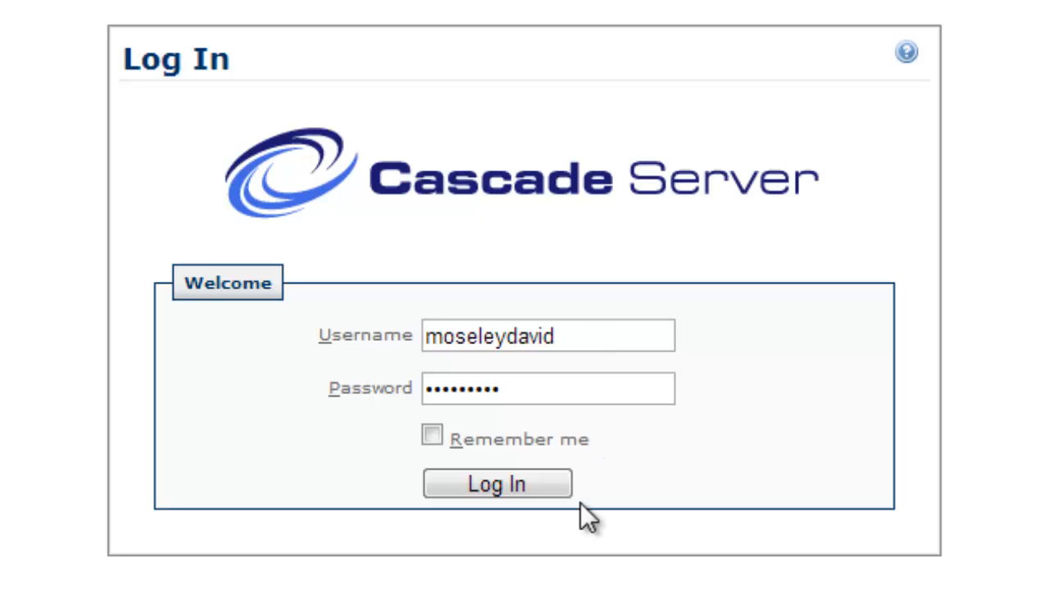
pyautogui.click(504, 488)
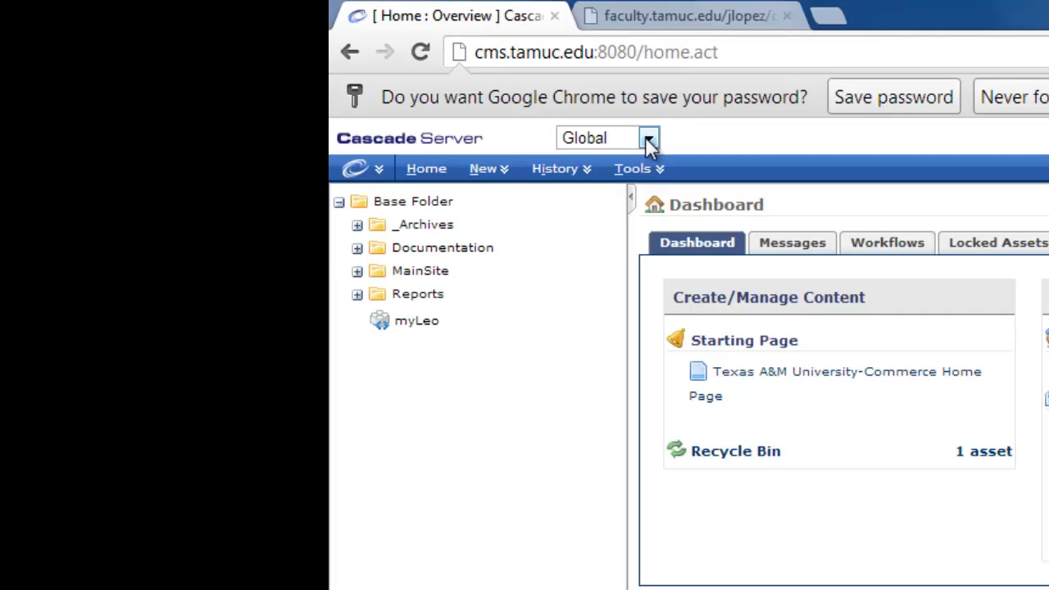
# Switch the site context from Global to the Faculty site
pyautogui.click(649, 139)
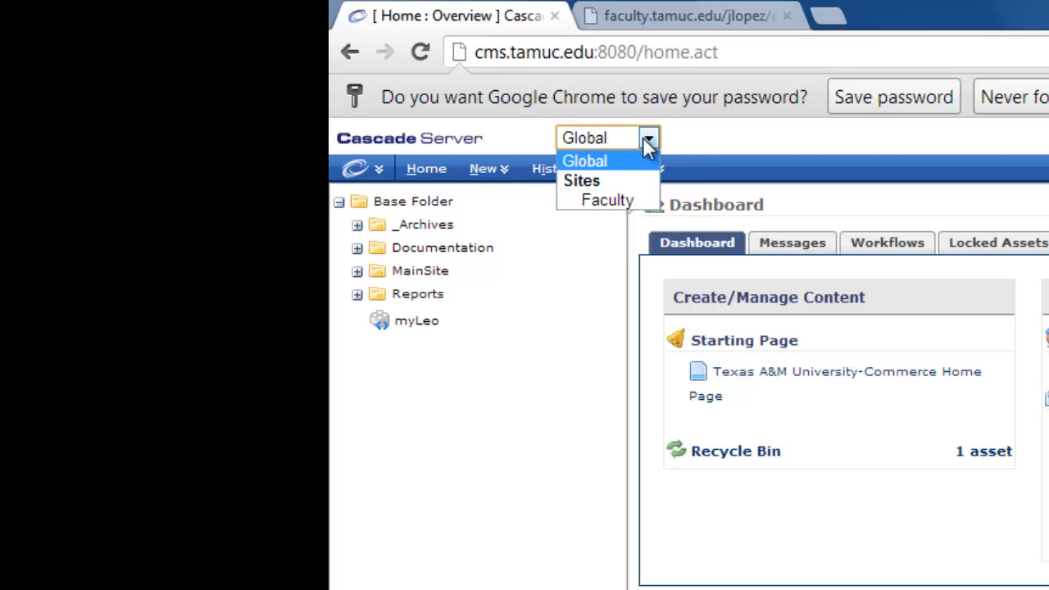
pyautogui.click(604, 205)
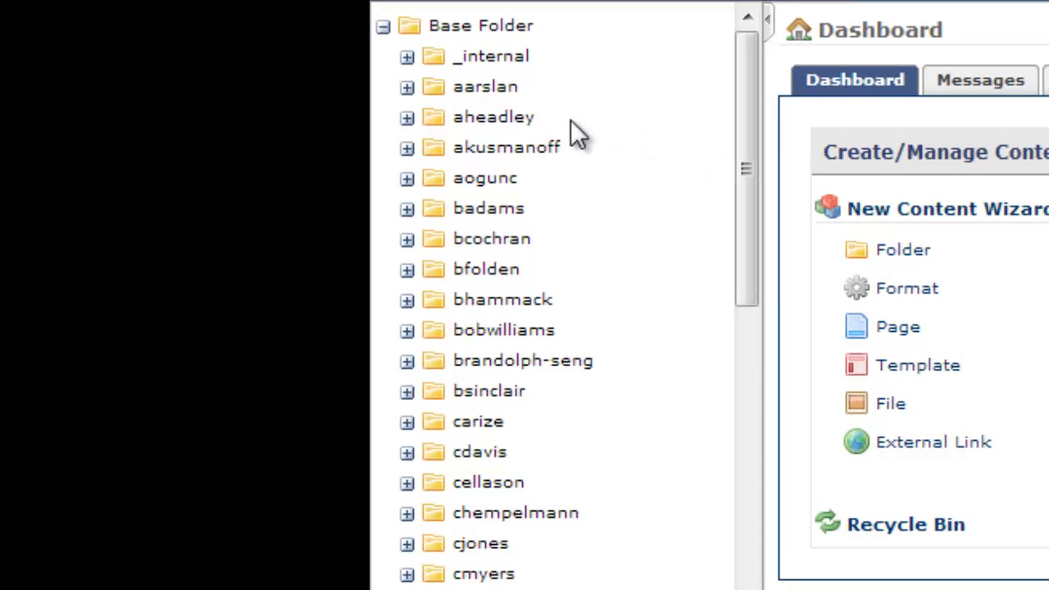
pyautogui.scroll(-20, 546, 125)
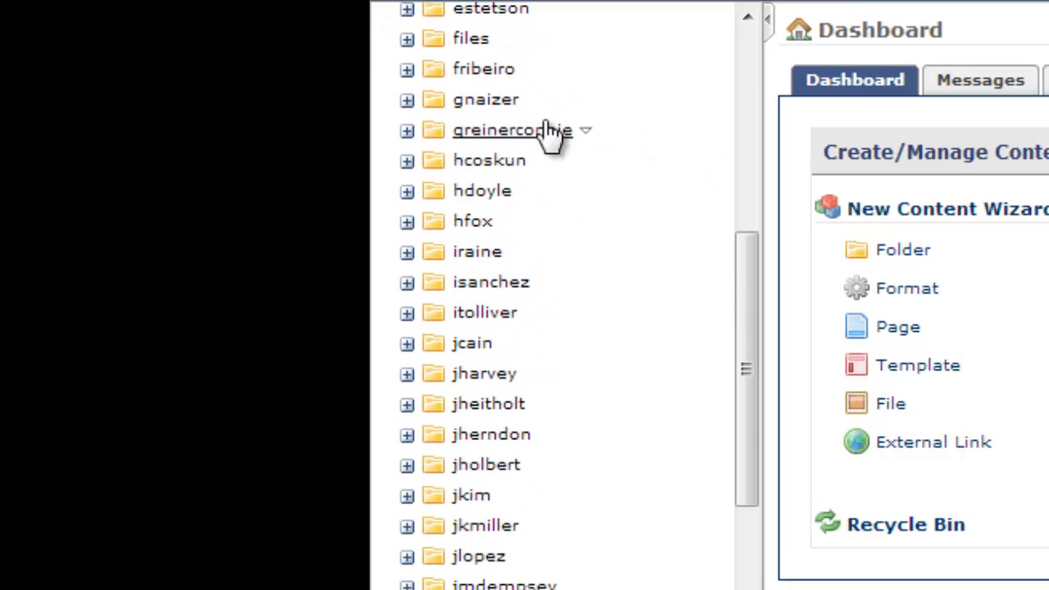
pyautogui.scroll(20, 566, 339)
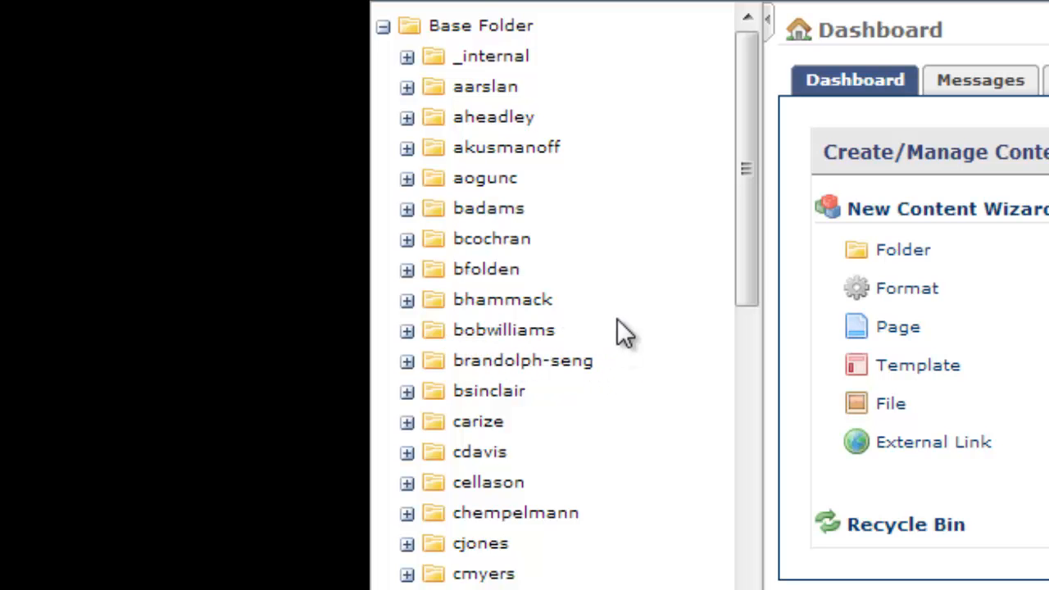
pyautogui.scroll(-12, 609, 305)
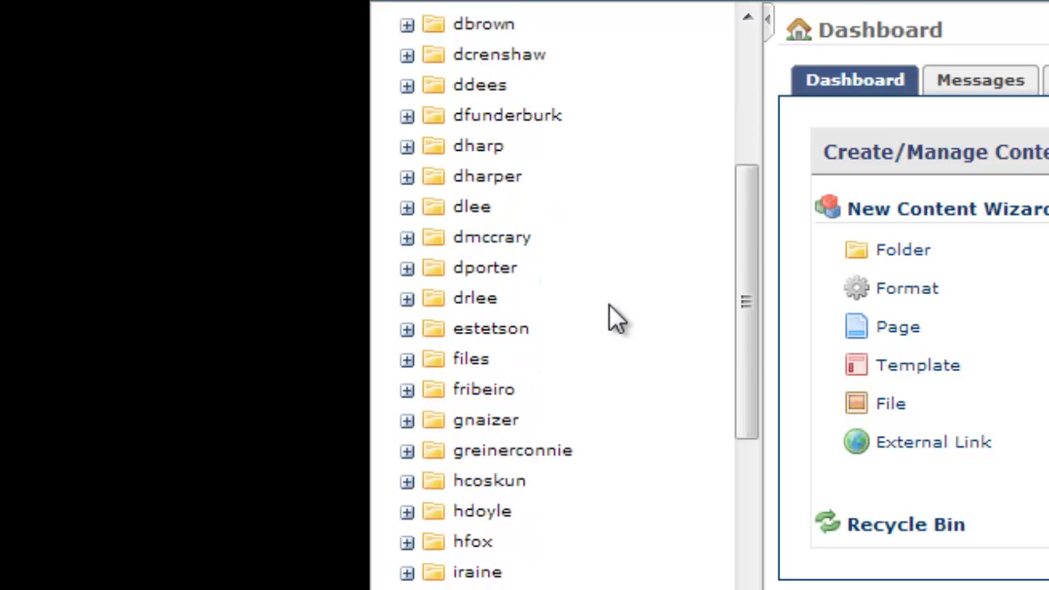
pyautogui.scroll(-9, 609, 306)
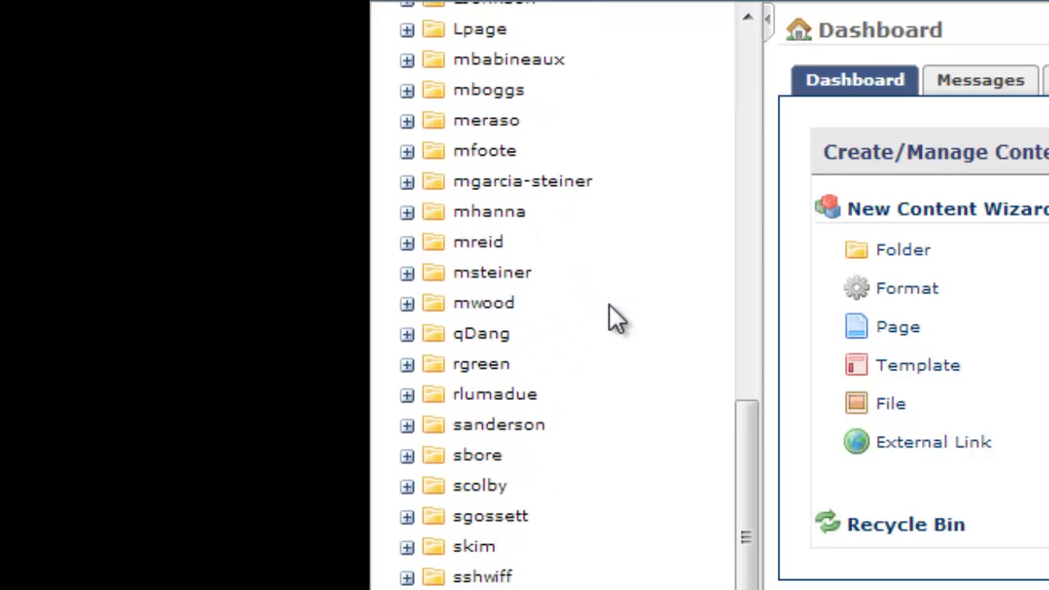
pyautogui.scroll(15, 609, 305)
pyautogui.scroll(2, 609, 320)
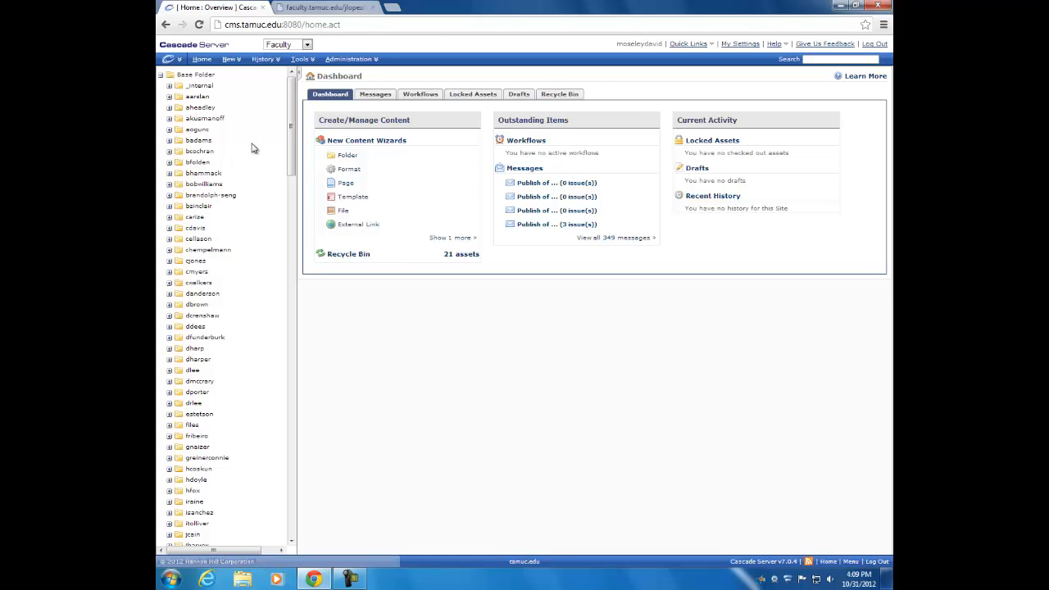
pyautogui.scroll(-3, 230, 172)
pyautogui.scroll(3, 229, 171)
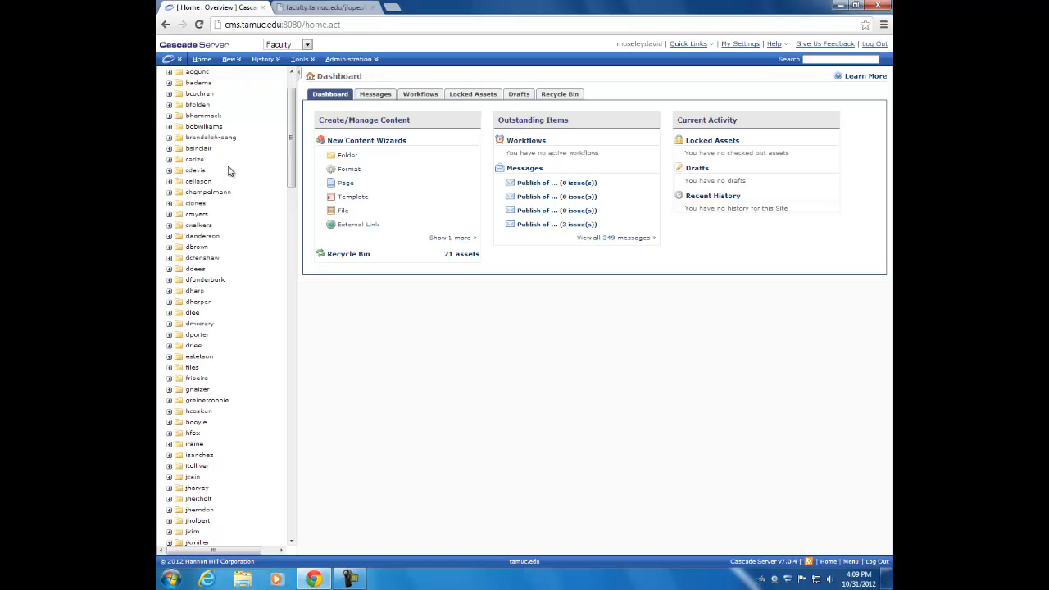
pyautogui.scroll(1, 252, 240)
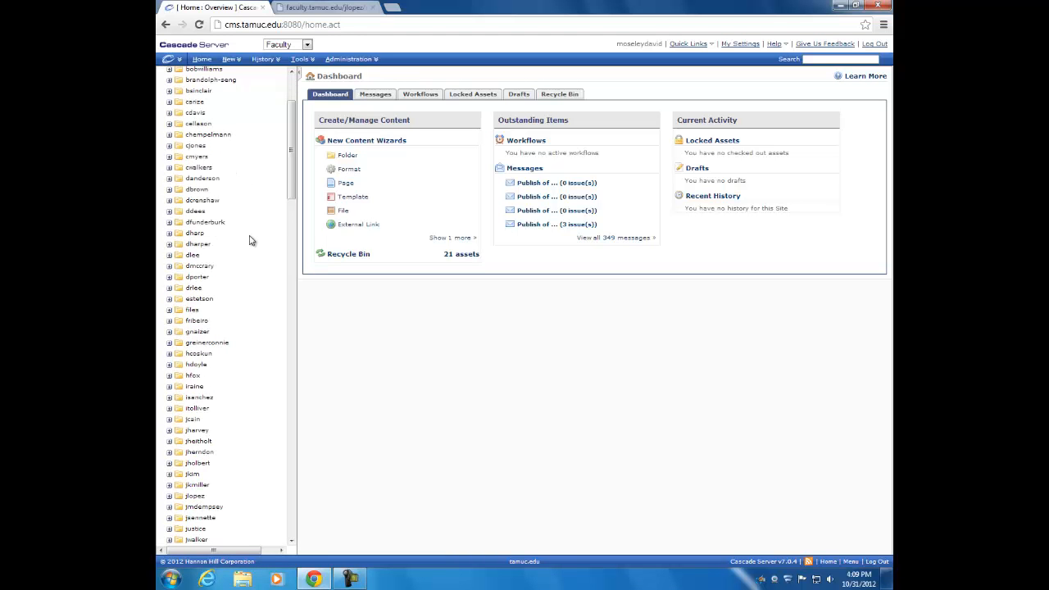
pyautogui.scroll(-3, 241, 317)
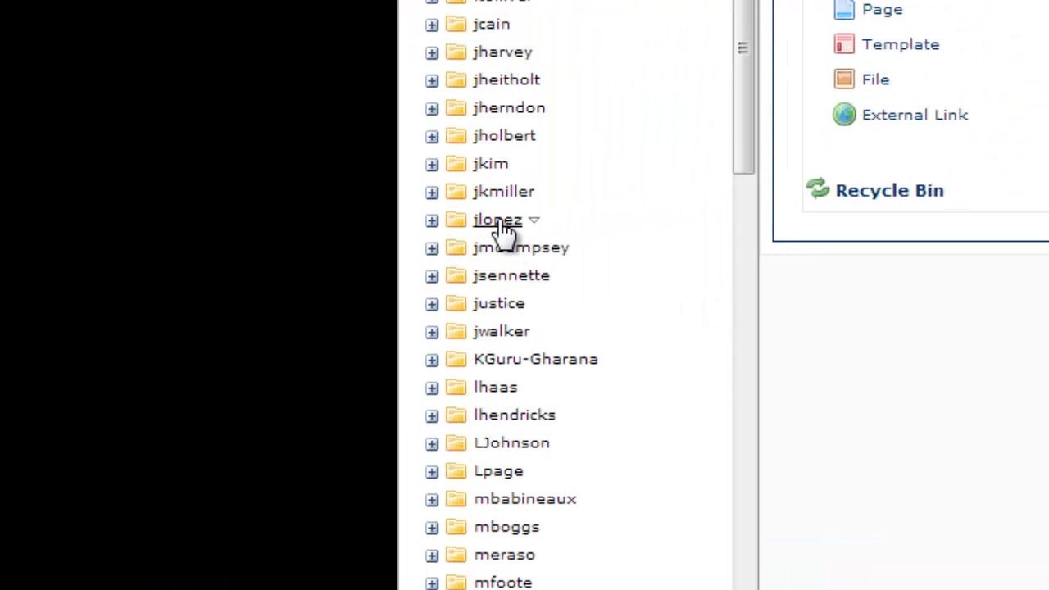
pyautogui.scroll(-5, 502, 232)
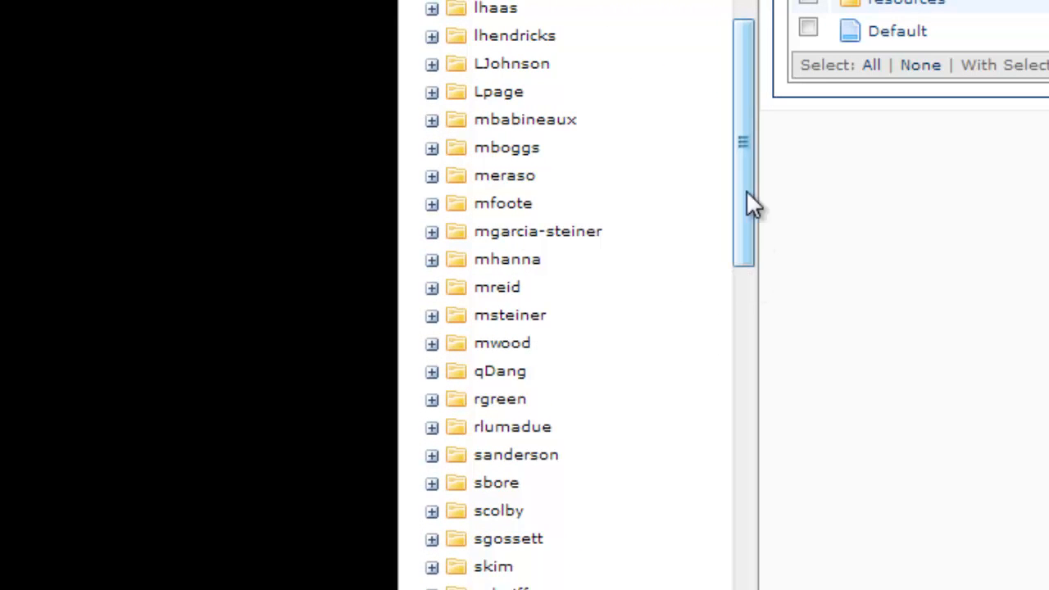
pyautogui.scroll(3, 577, 37)
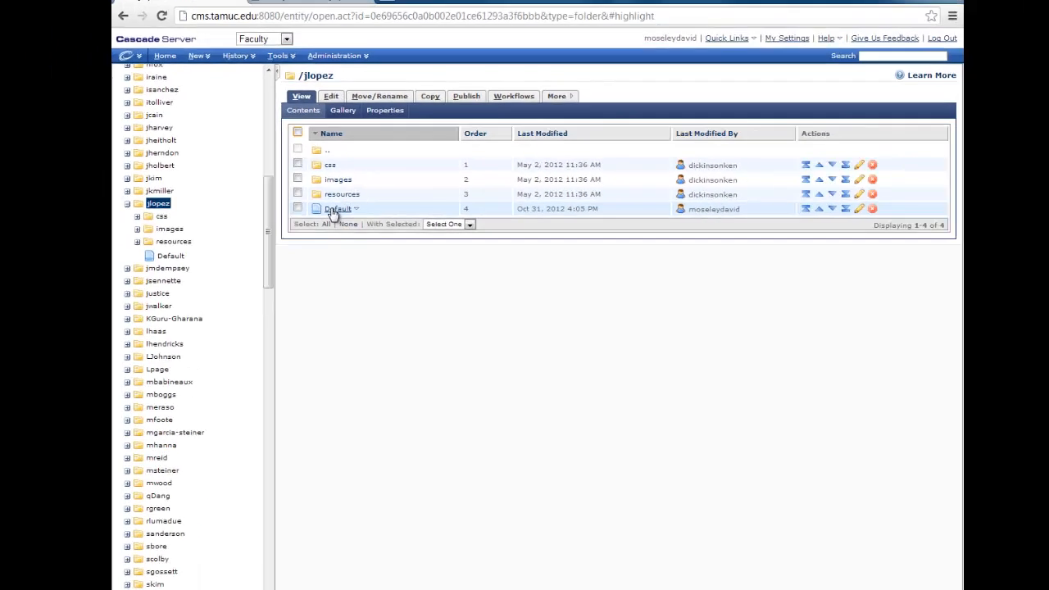
pyautogui.click(205, 373)
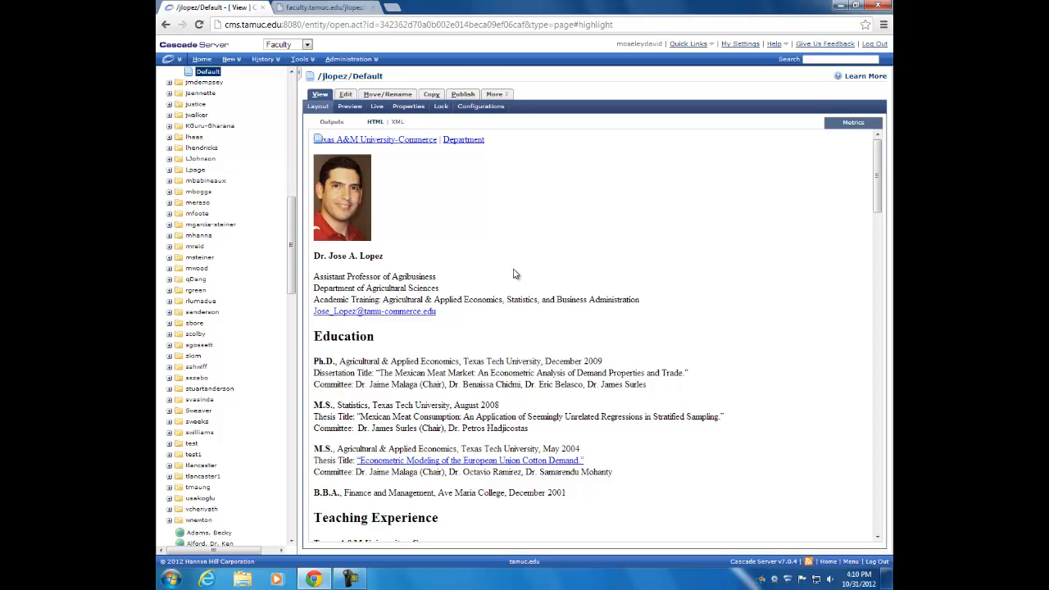
pyautogui.scroll(-2, 483, 236)
pyautogui.scroll(2, 482, 236)
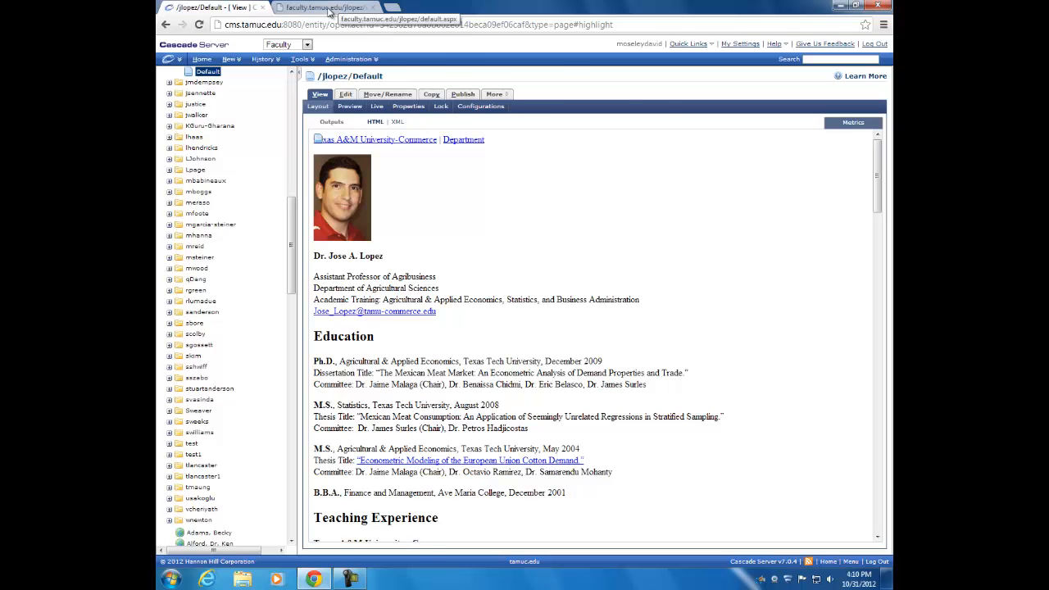
pyautogui.click(329, 10)
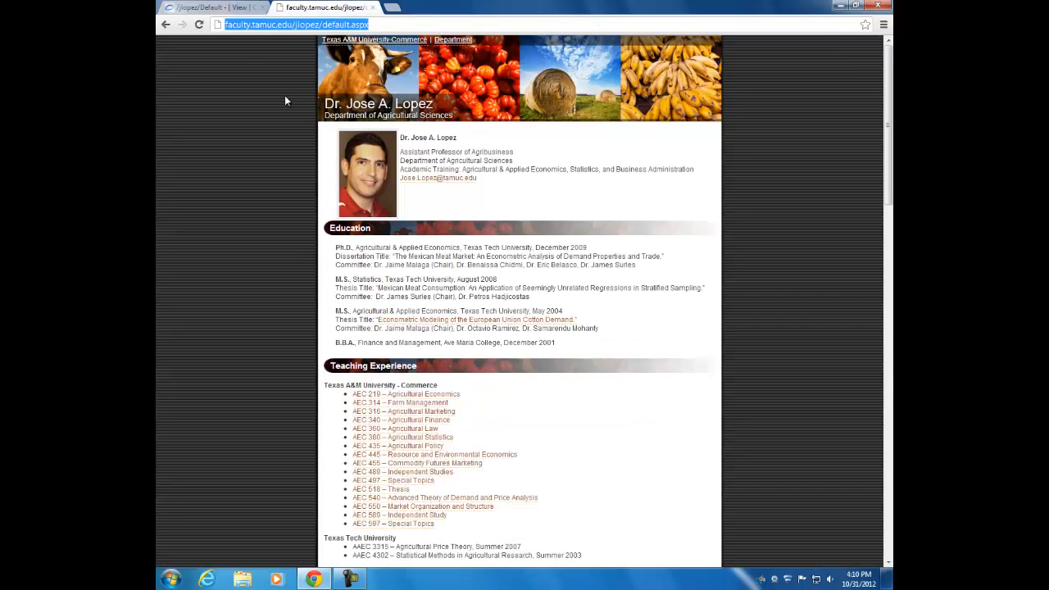
pyautogui.click(237, 25)
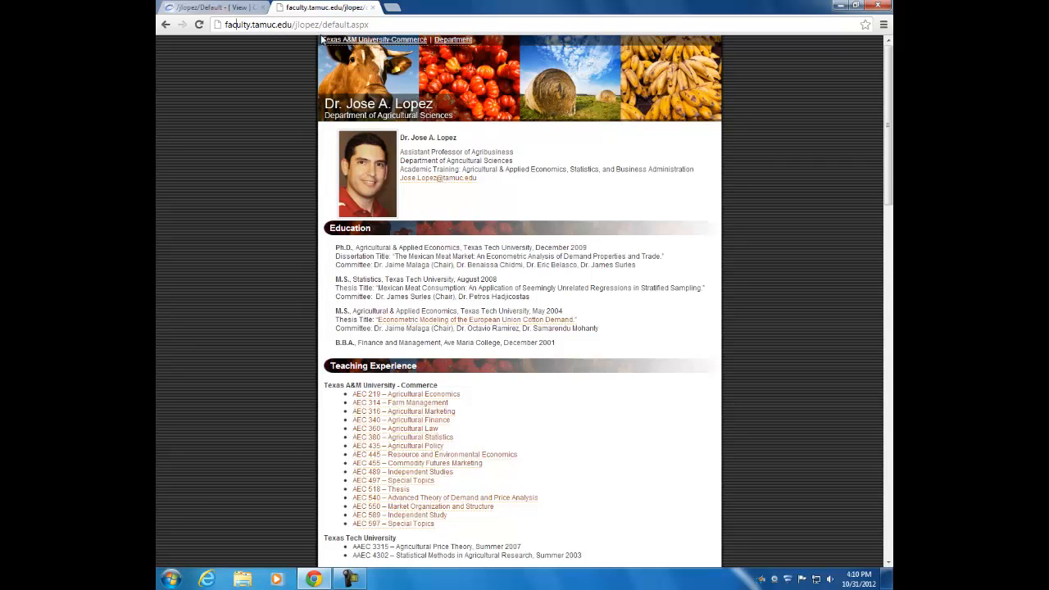
pyautogui.click(226, 7)
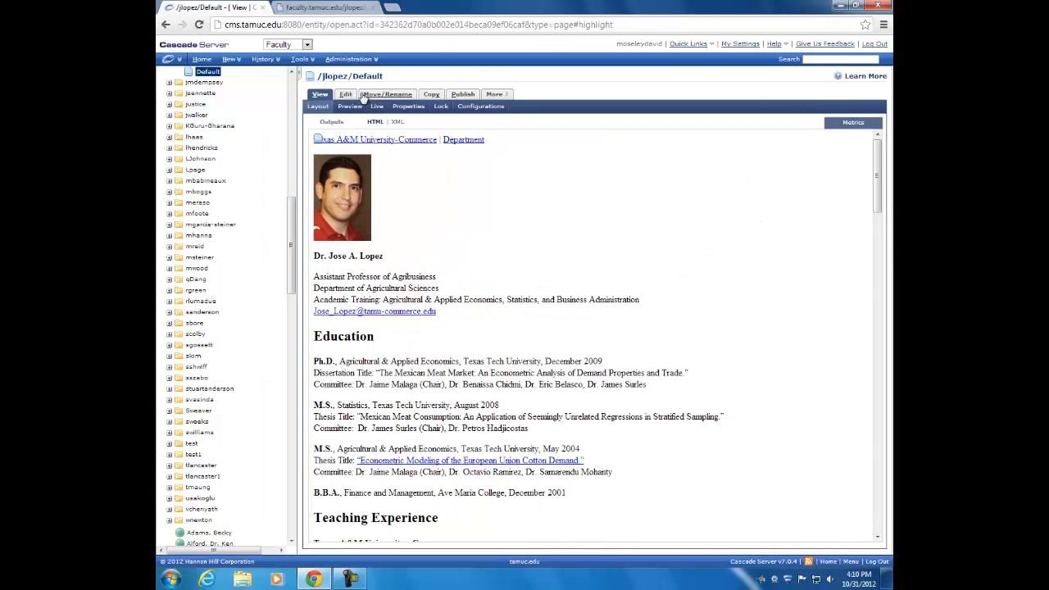
pyautogui.click(330, 7)
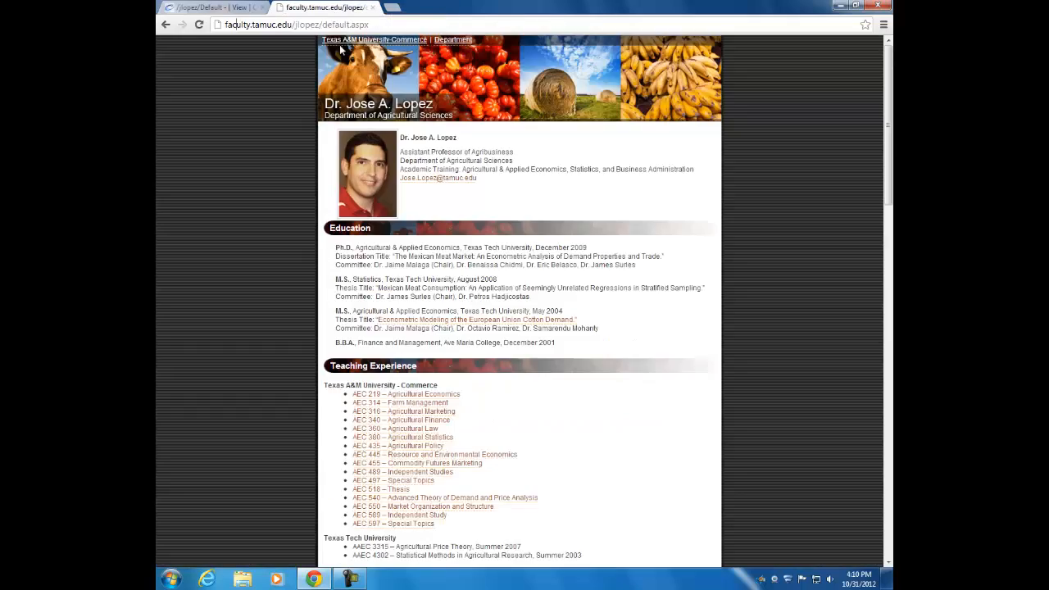
pyautogui.scroll(-5, 489, 311)
pyautogui.scroll(-3, 489, 311)
pyautogui.scroll(7, 492, 312)
pyautogui.scroll(-2, 799, 317)
pyautogui.scroll(2, 799, 317)
pyautogui.click(215, 8)
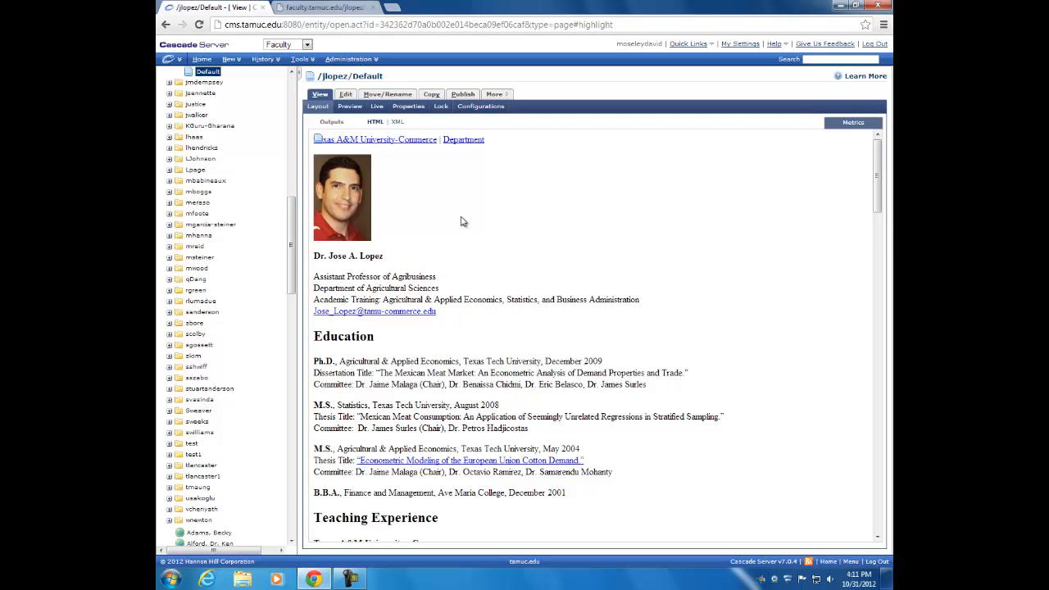
# Start editing Default, check the Dissertation Title on the live page, then enlarge the editor
pyautogui.click(346, 95)
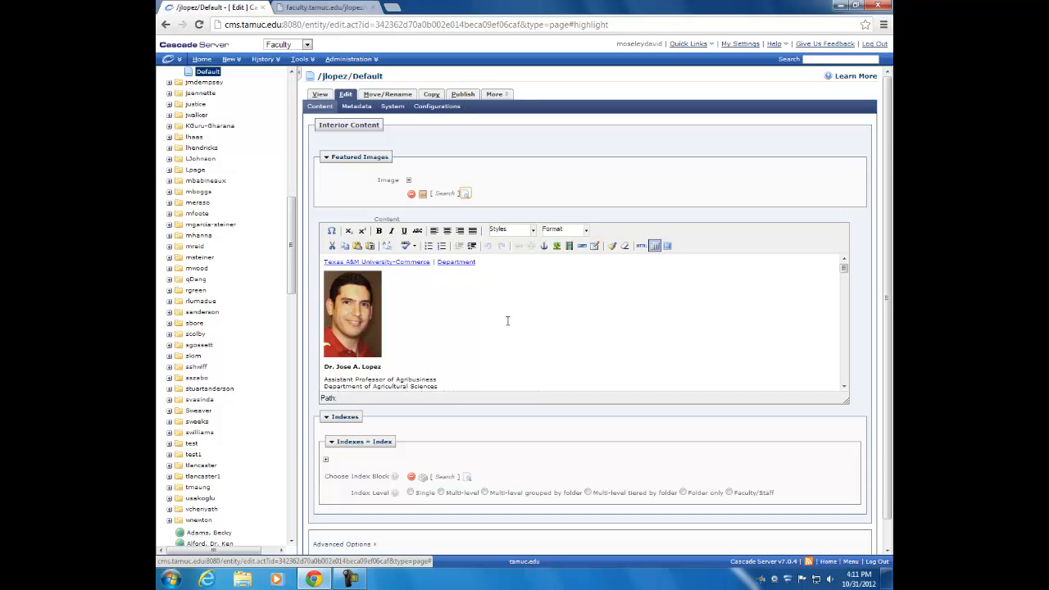
pyautogui.click(308, 7)
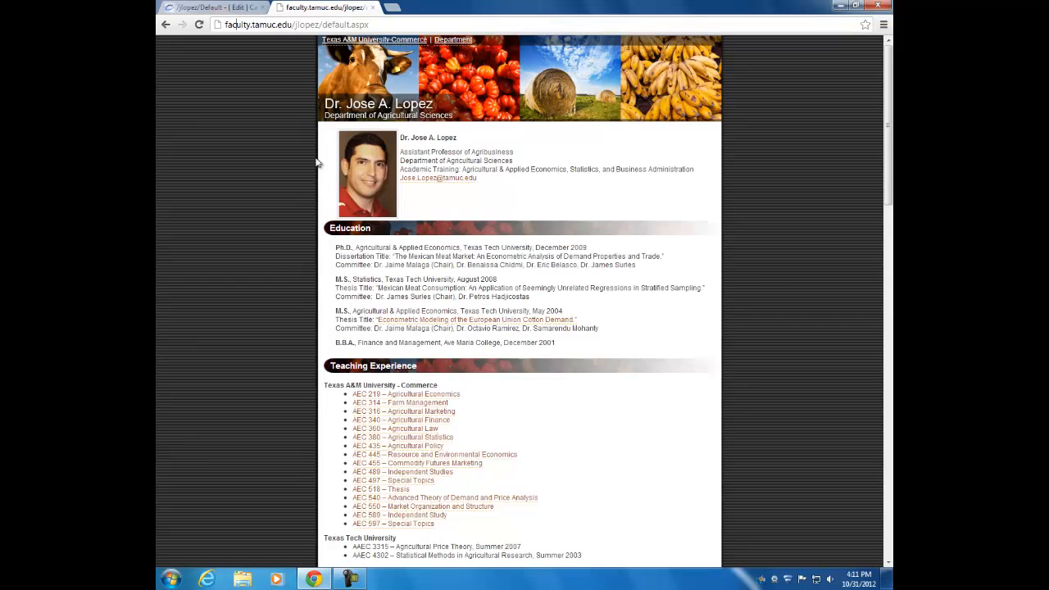
pyautogui.scroll(-20, 280, 285)
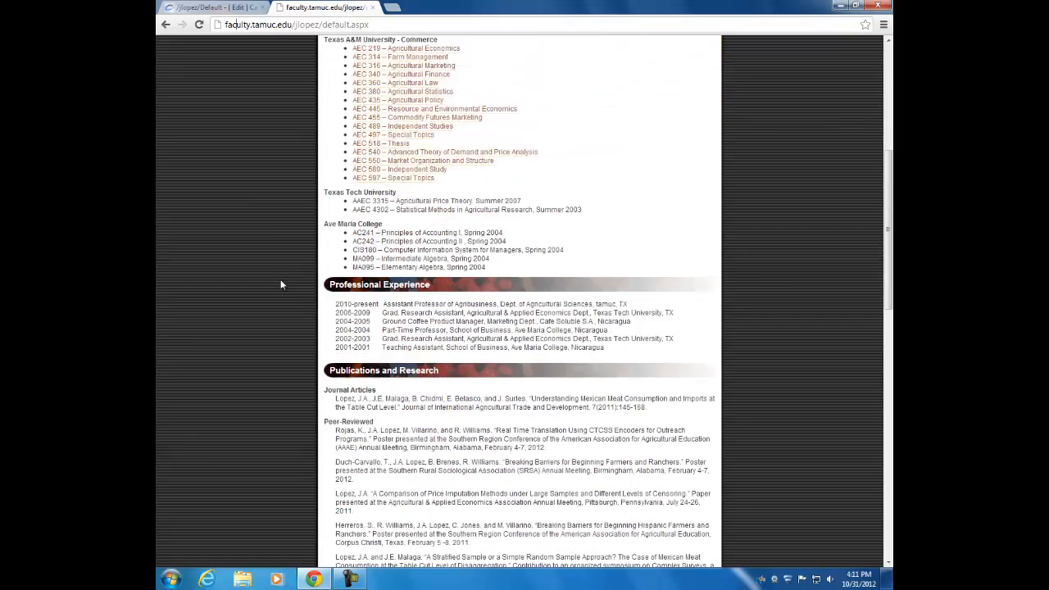
pyautogui.scroll(20, 284, 280)
pyautogui.scroll(1, 284, 286)
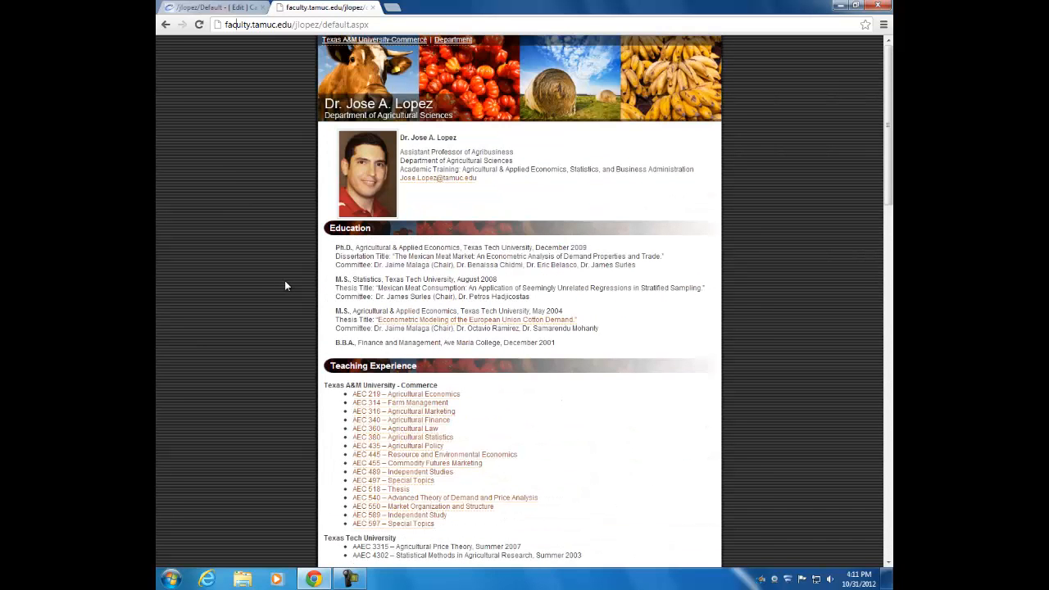
pyautogui.tripleClick(426, 258)
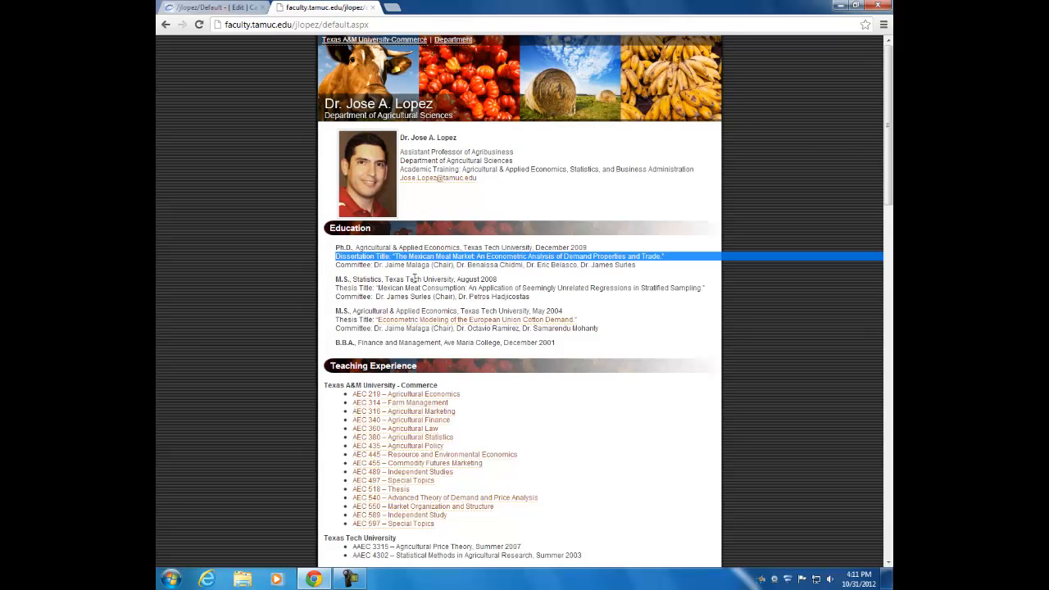
pyautogui.click(211, 7)
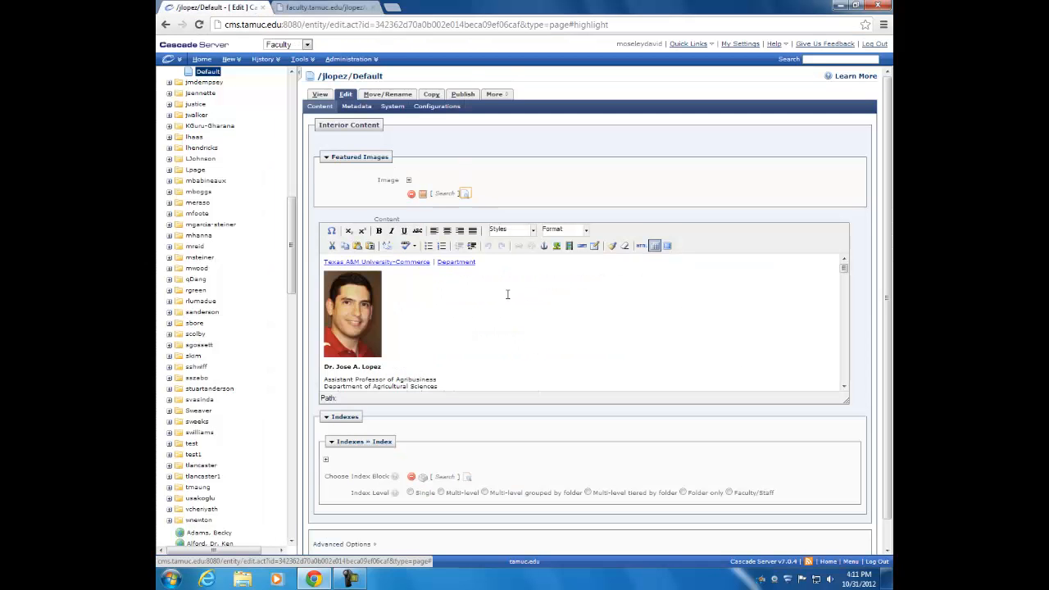
pyautogui.moveTo(846, 401); pyautogui.dragTo(860, 488)
# Locate the email address under the professor's title and select its text
pyautogui.scroll(-2, 867, 231)
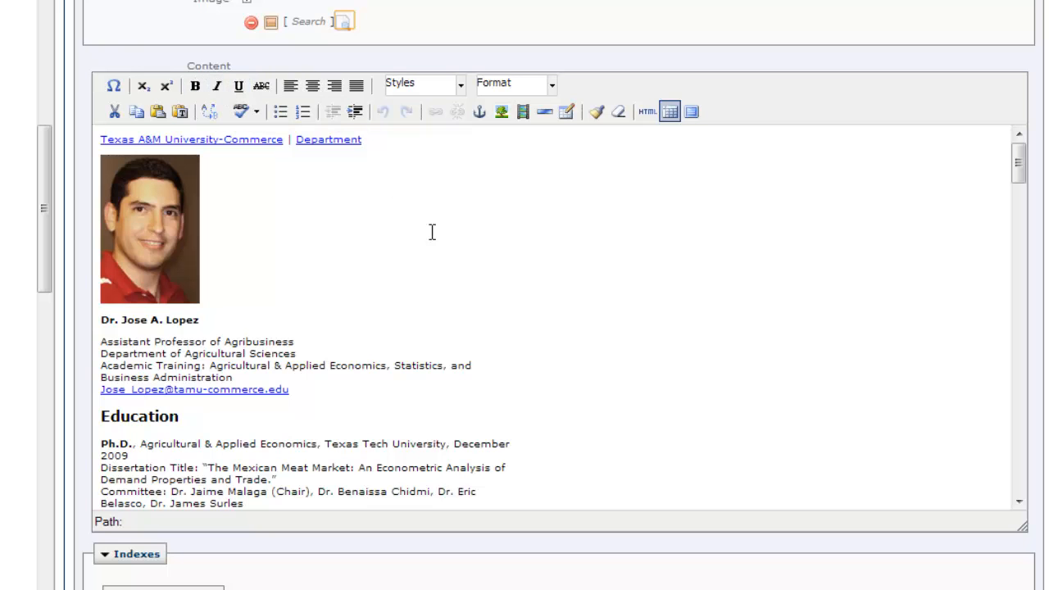
pyautogui.click(342, 228)
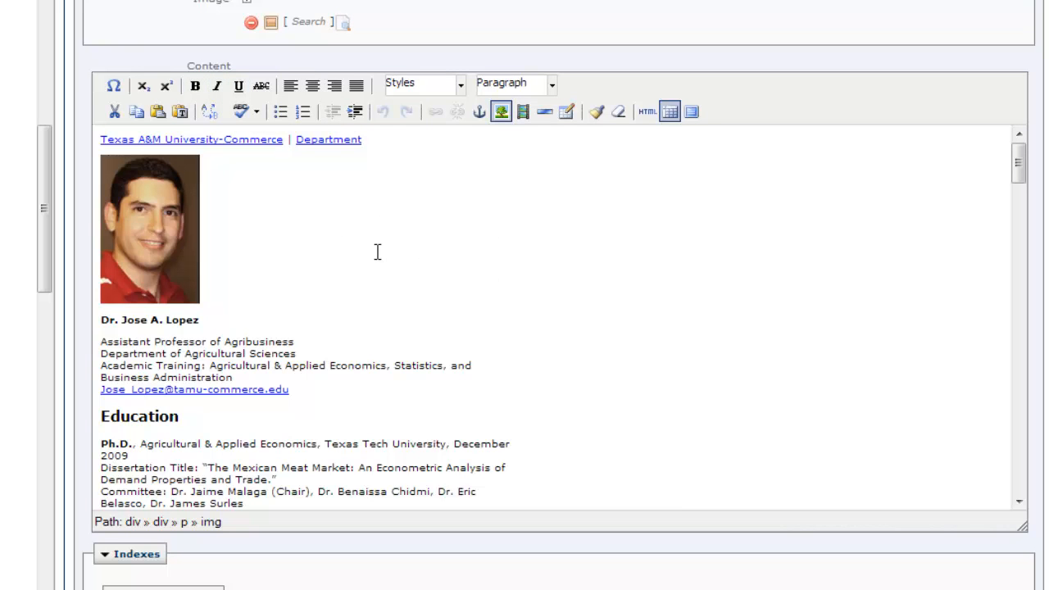
pyautogui.scroll(-2, 378, 252)
pyautogui.scroll(2, 378, 251)
pyautogui.scroll(2, 368, 251)
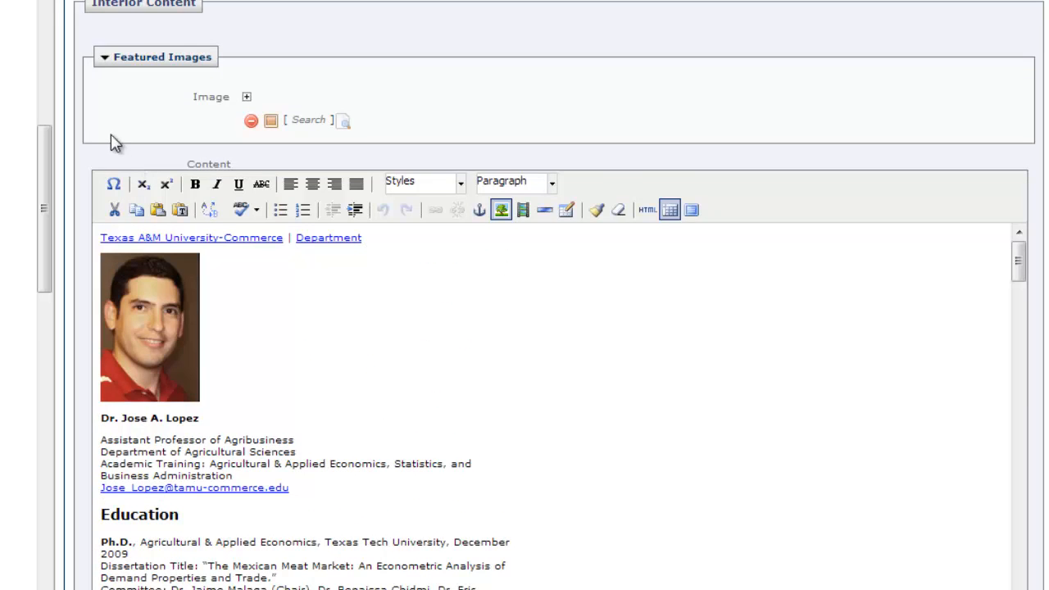
pyautogui.scroll(-4, 87, 132)
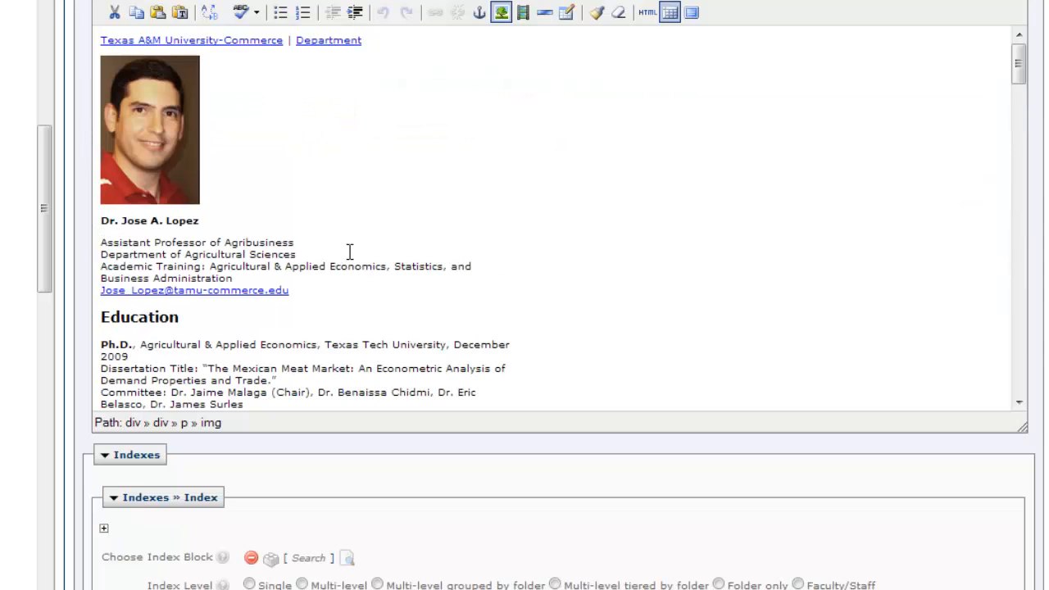
pyautogui.scroll(-4, 381, 251)
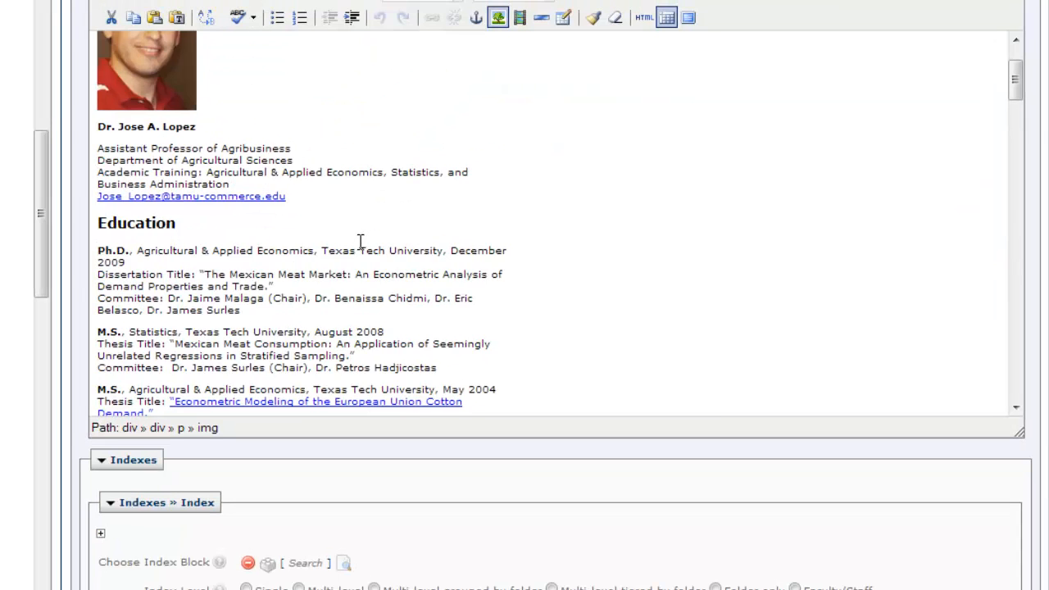
pyautogui.scroll(2, 360, 241)
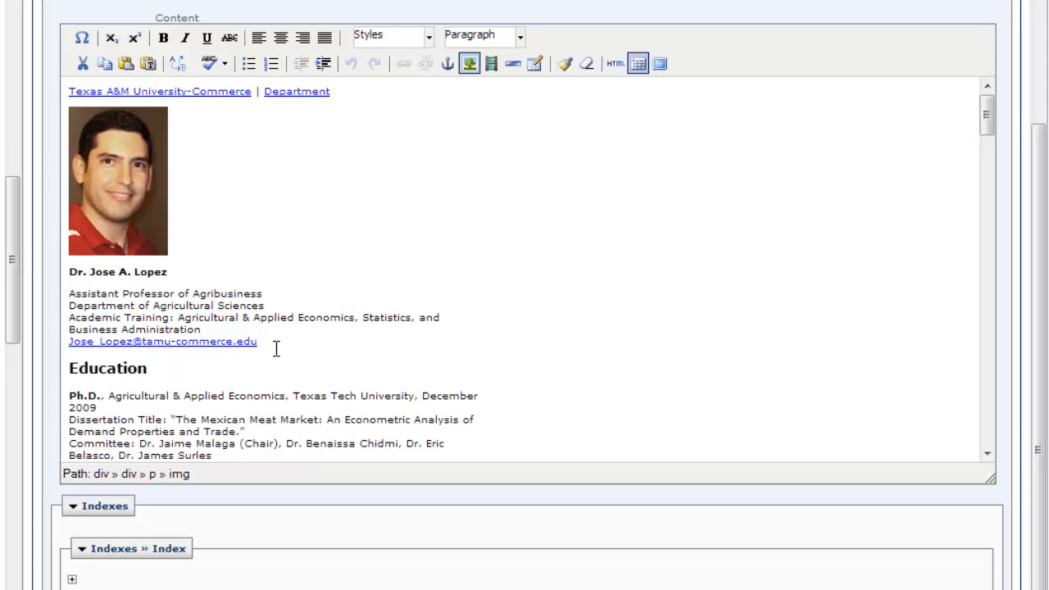
pyautogui.moveTo(266, 342); pyautogui.dragTo(54, 339)
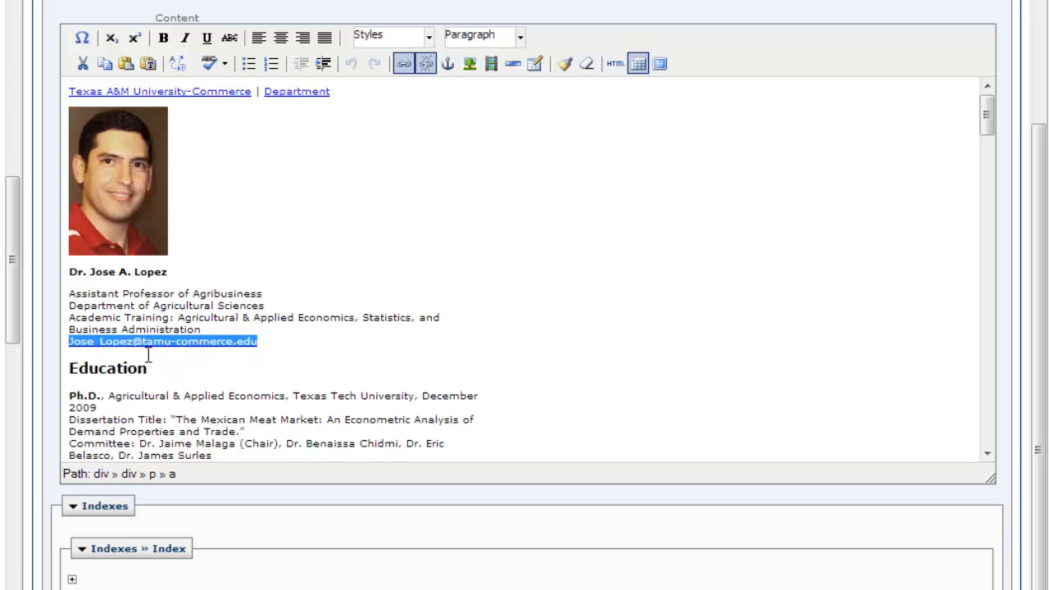
pyautogui.click(282, 348)
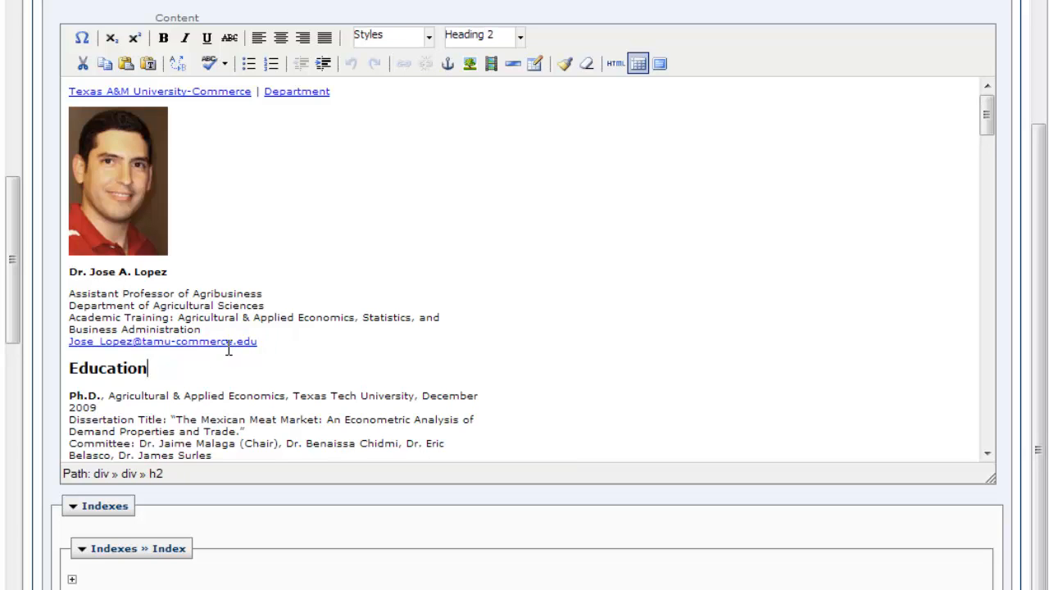
pyautogui.moveTo(267, 344); pyautogui.dragTo(46, 342)
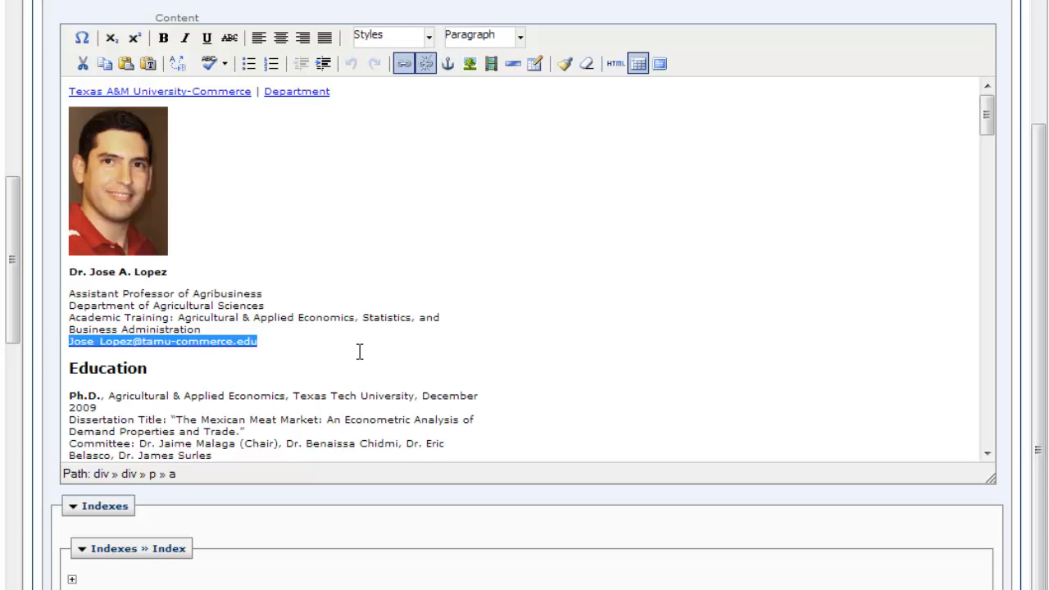
# Replace the email's underscore with a period and change tamu-commerce.edu to tamuc.edu
pyautogui.click(289, 341)
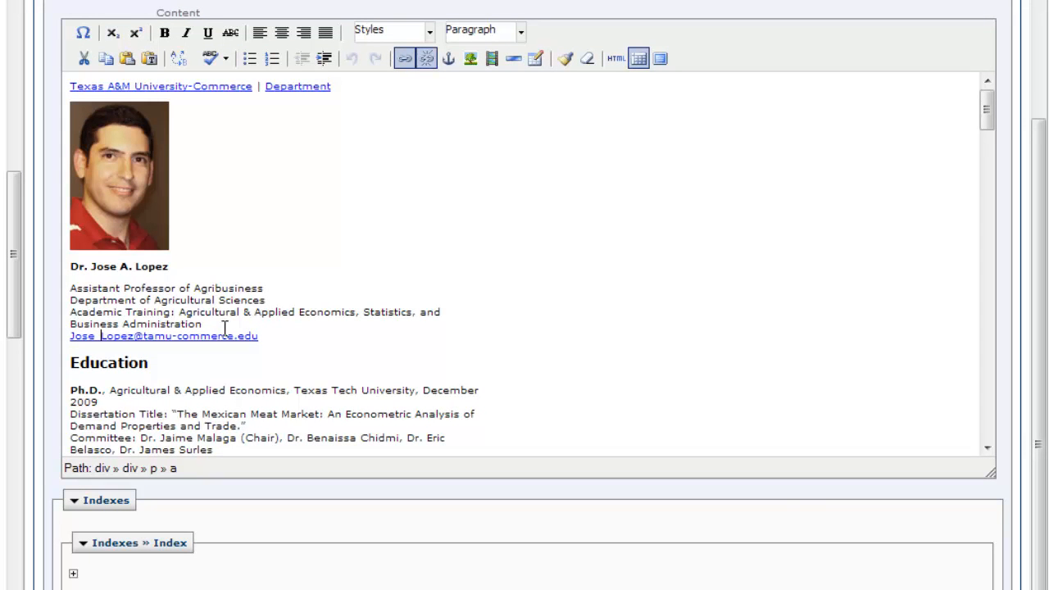
pyautogui.press('BackSpace')
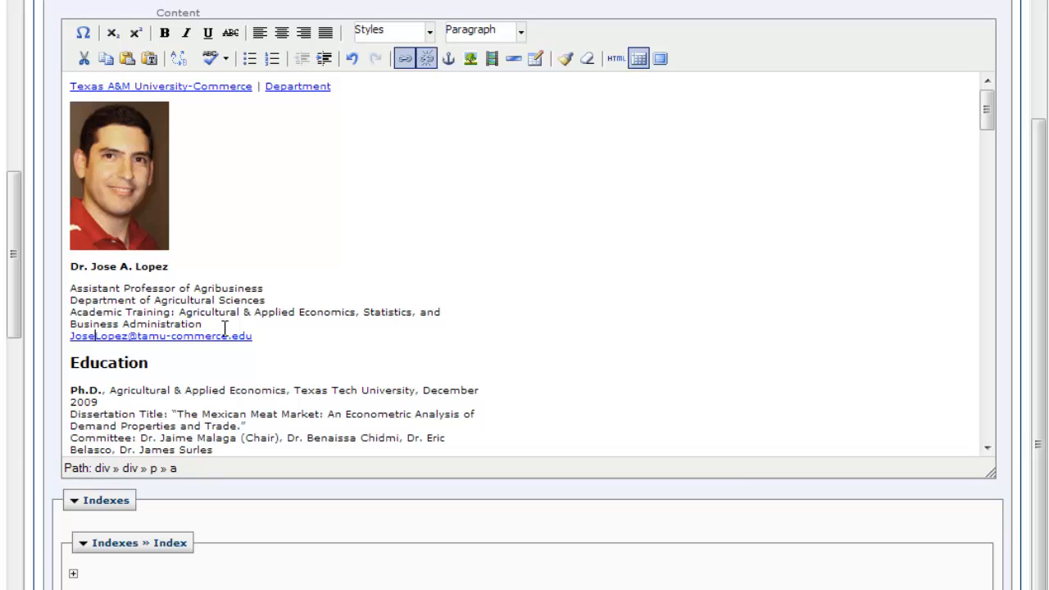
pyautogui.write('.')
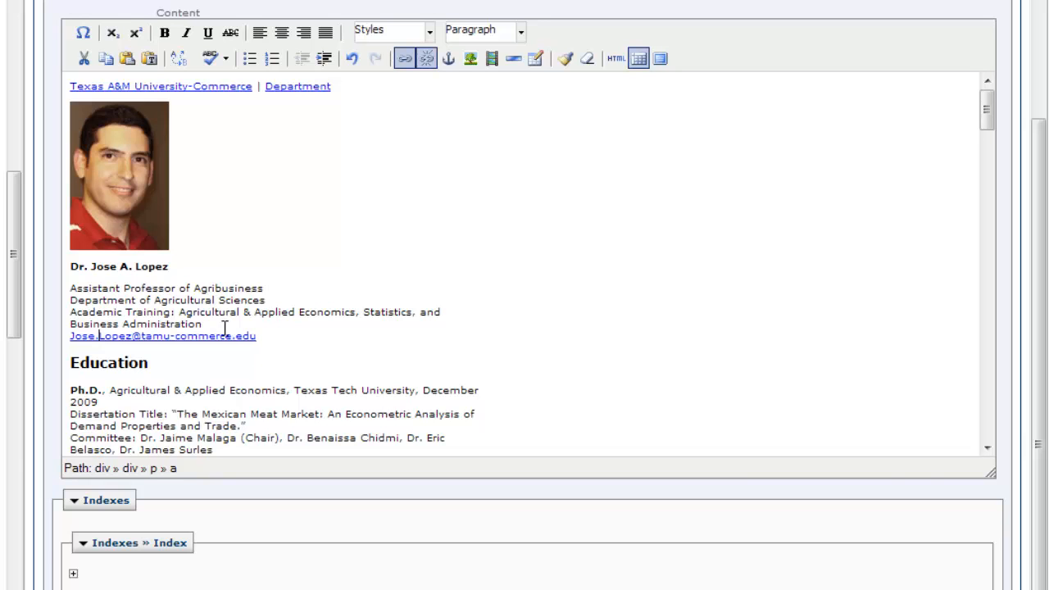
pyautogui.press('Right')
pyautogui.press('Right')
pyautogui.press('Right')
pyautogui.press('Right')
pyautogui.press('Delete')
pyautogui.press('Delete')
pyautogui.press('Delete')
pyautogui.press('Delete')
pyautogui.press('Delete')
pyautogui.press('Delete')
pyautogui.press('Delete')
pyautogui.press('Delete')
pyautogui.press('Delete')
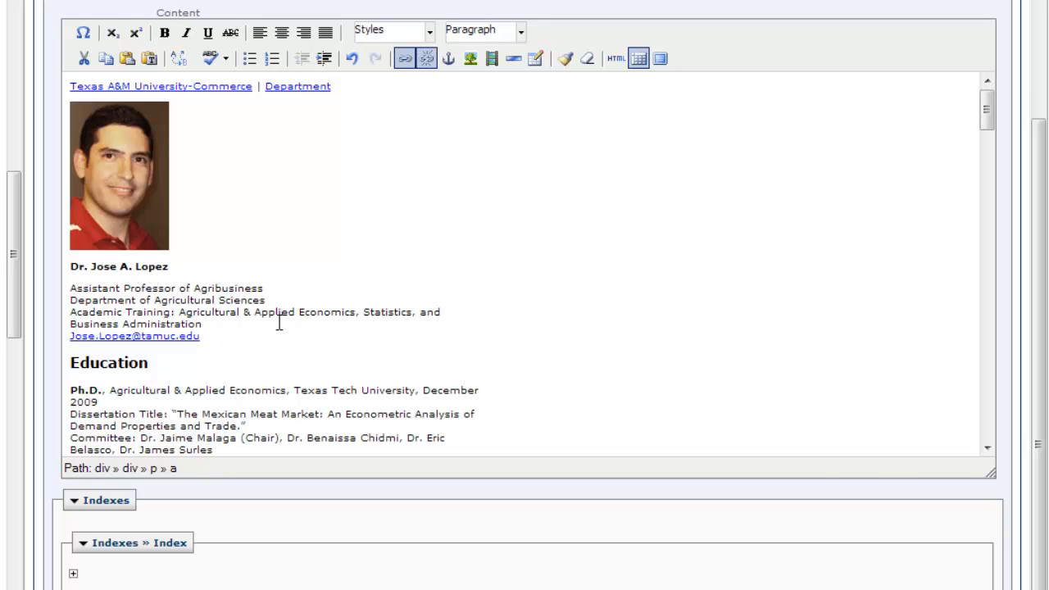
pyautogui.tripleClick(162, 331)
pyautogui.click(186, 353)
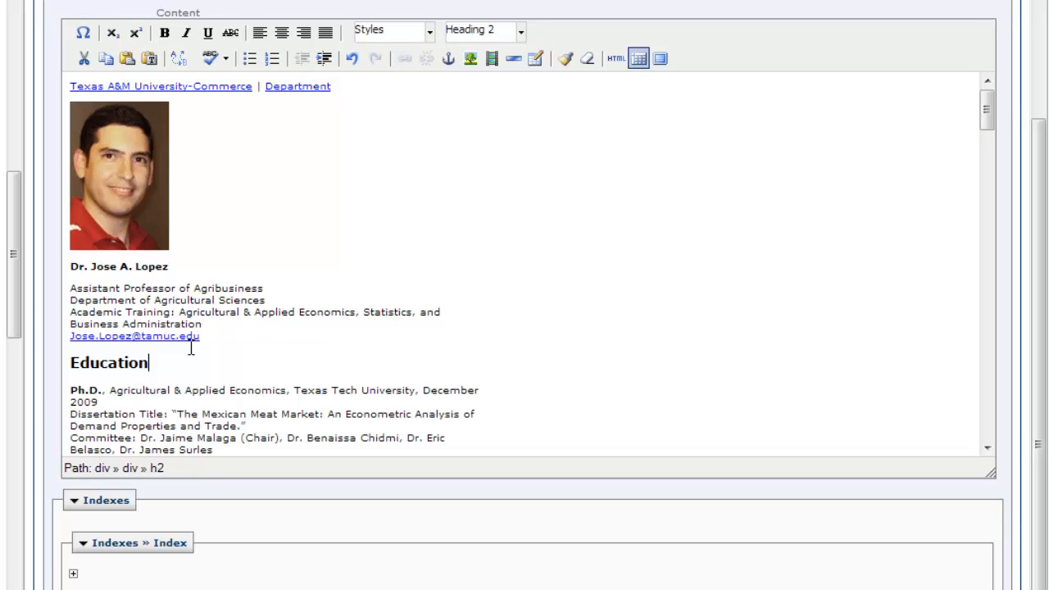
pyautogui.moveTo(206, 338); pyautogui.dragTo(50, 343)
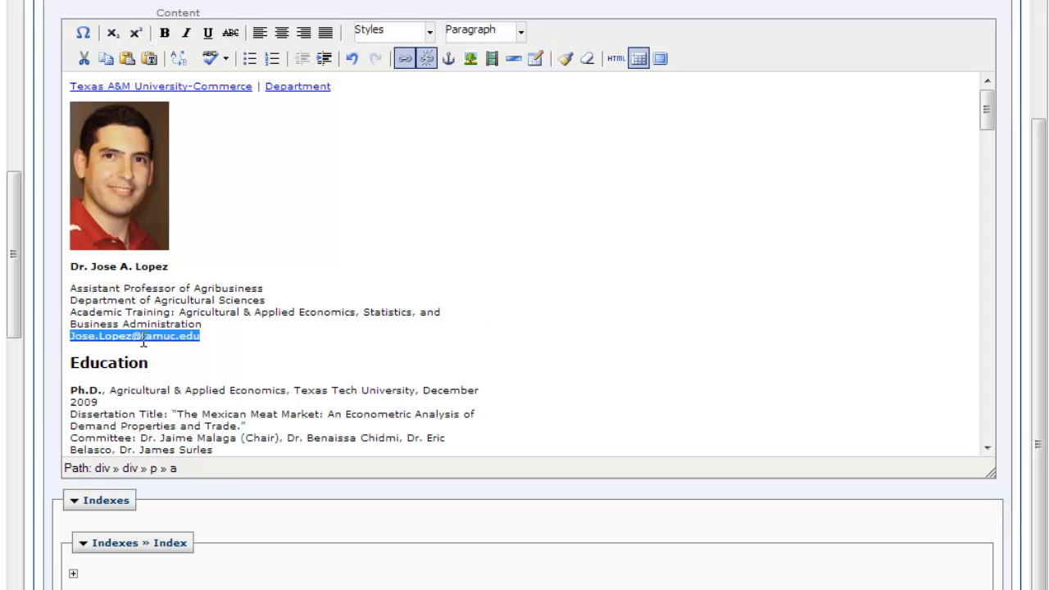
# Change the link's mailto address to the period-separated tamuc.edu form and update it
pyautogui.click(404, 58)
pyautogui.moveTo(444, 231); pyautogui.dragTo(507, 149)
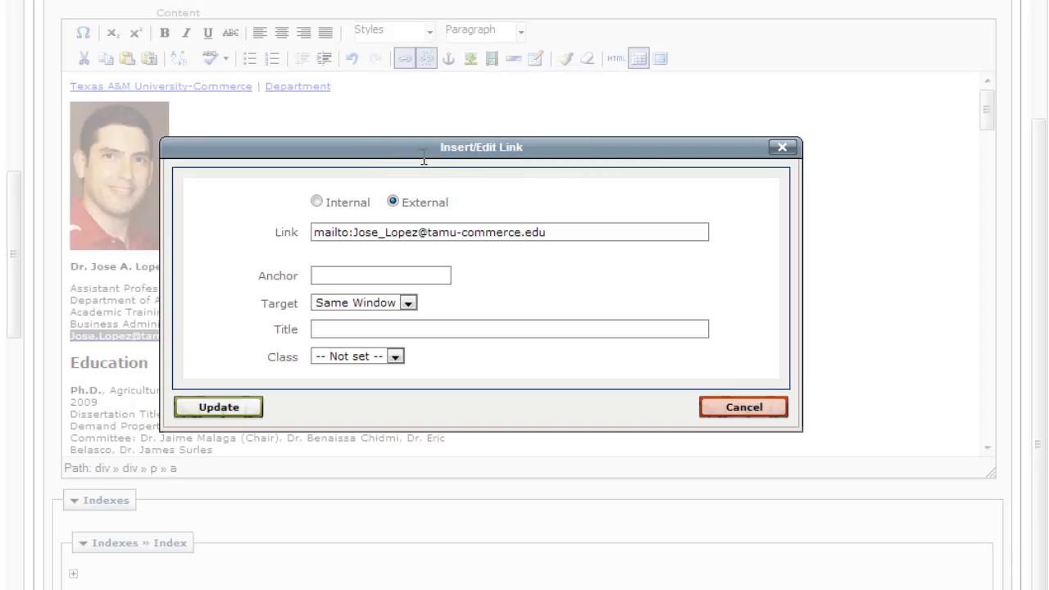
pyautogui.doubleClick(491, 232)
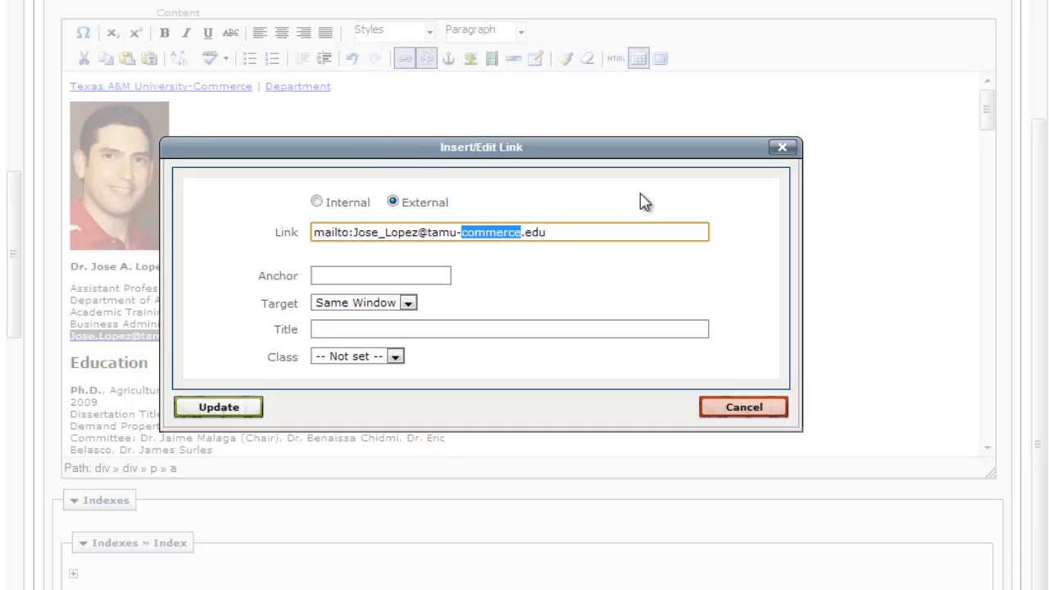
pyautogui.press('BackSpace')
pyautogui.press('BackSpace')
pyautogui.write('c')
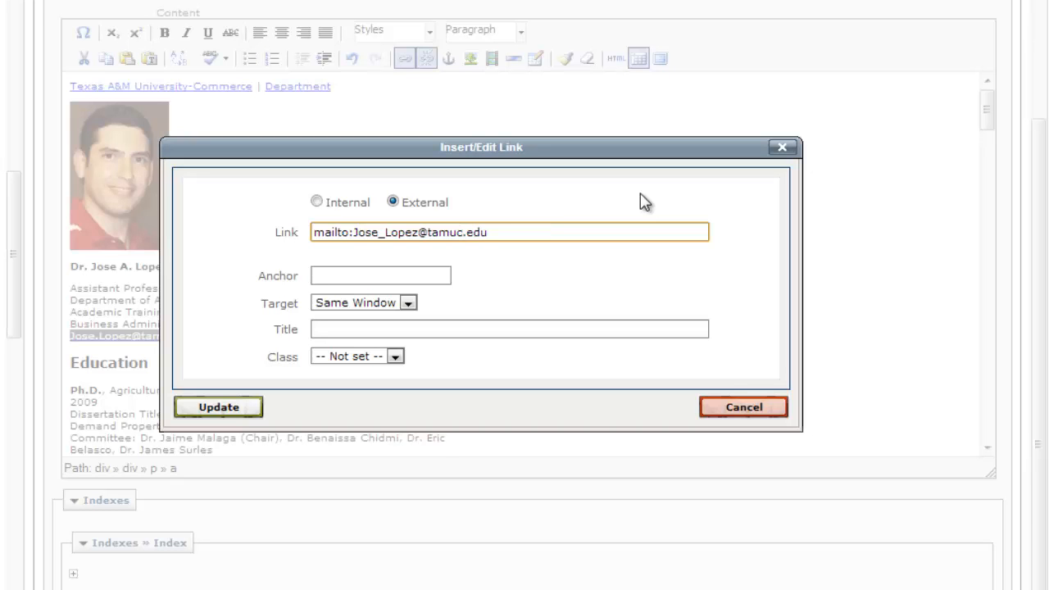
pyautogui.press('Left')
pyautogui.press('Left')
pyautogui.press('Left')
pyautogui.press('Left')
pyautogui.press('Left')
pyautogui.press('Left')
pyautogui.press('Left')
pyautogui.press('Left')
pyautogui.press('Left')
pyautogui.press('Left')
pyautogui.press('Left')
pyautogui.press('BackSpace')
pyautogui.write('.')
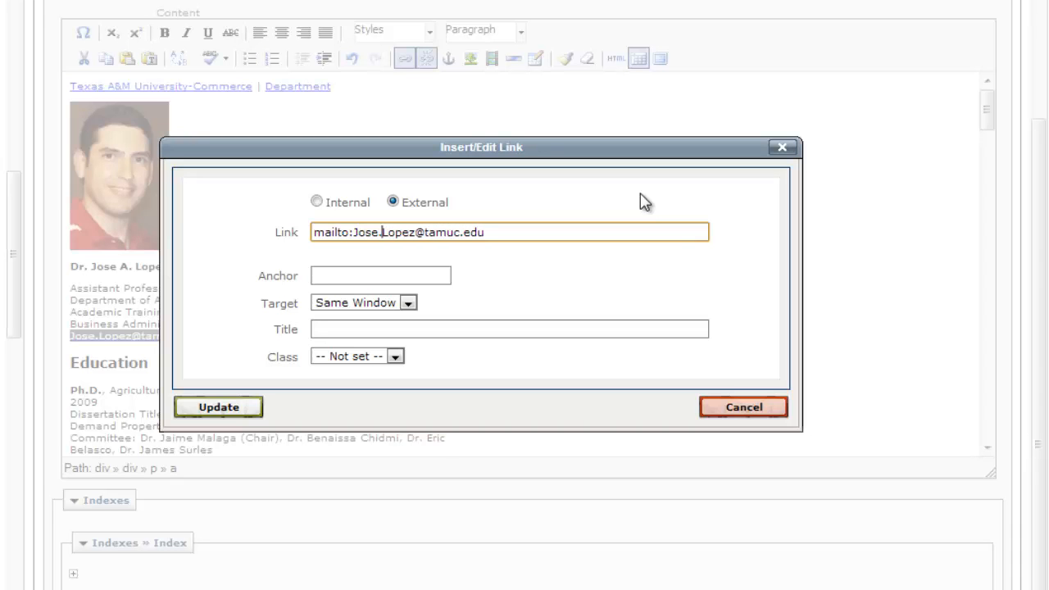
pyautogui.click(222, 407)
pyautogui.click(314, 363)
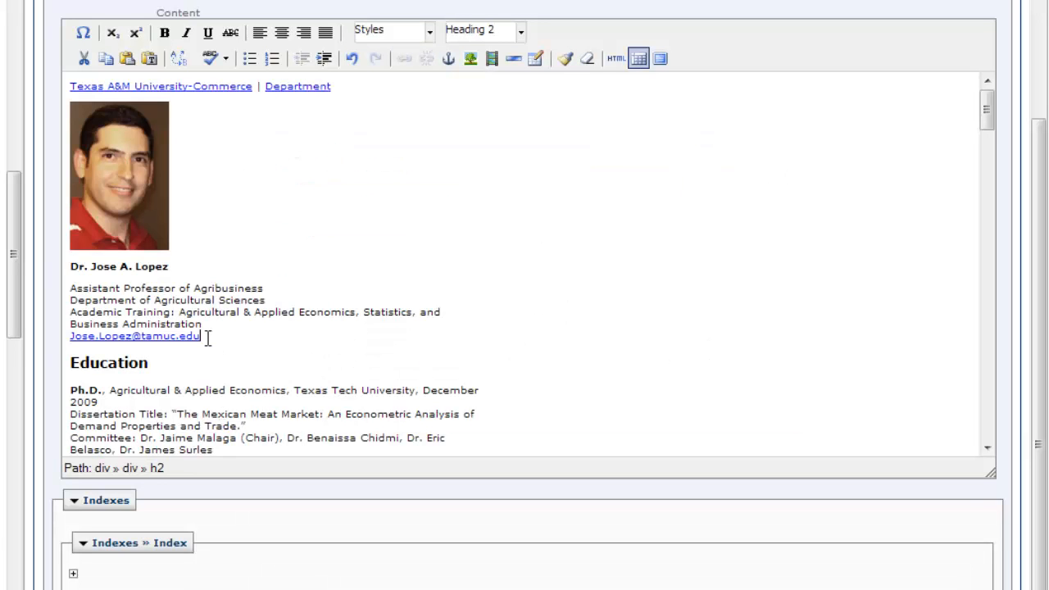
pyautogui.moveTo(208, 338); pyautogui.dragTo(52, 339)
pyautogui.hotkey('ctrl', 'c')
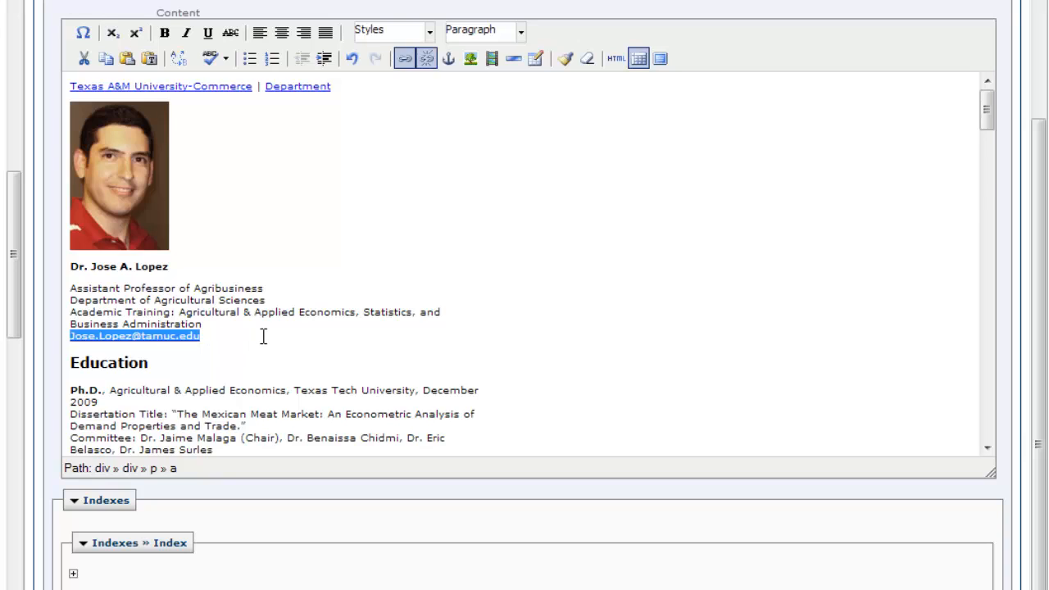
# Delete the old Contact section email address and paste the updated email link
pyautogui.scroll(-10, 262, 337)
pyautogui.scroll(-15, 262, 337)
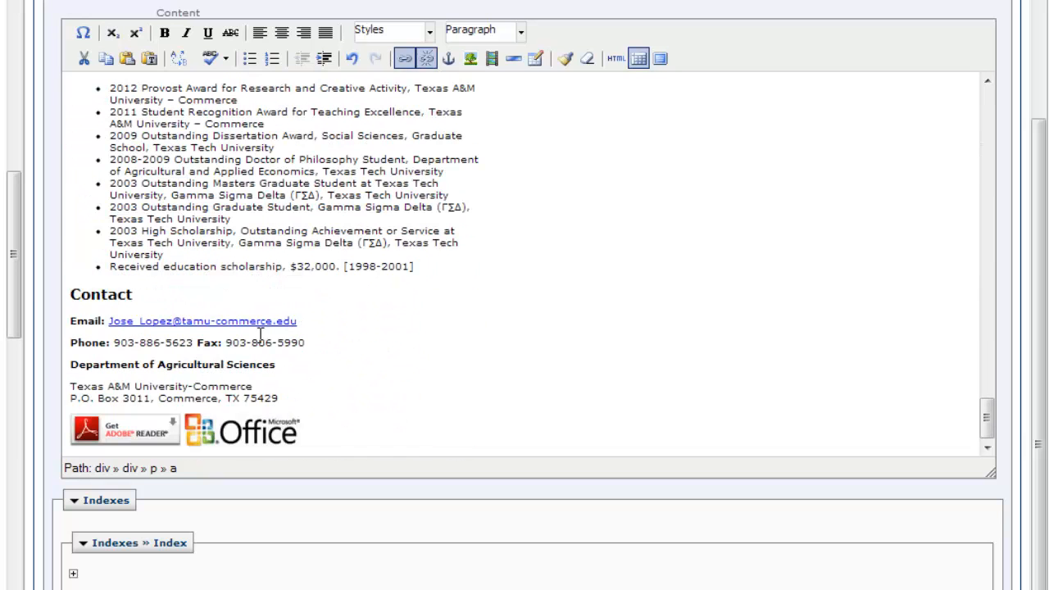
pyautogui.moveTo(311, 321); pyautogui.dragTo(118, 325)
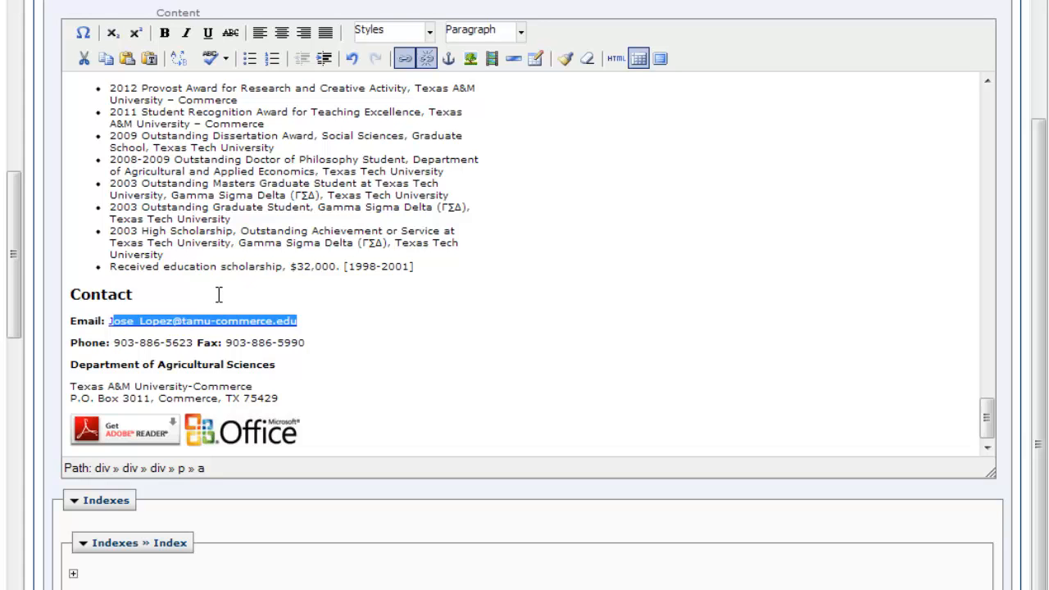
pyautogui.press('Delete')
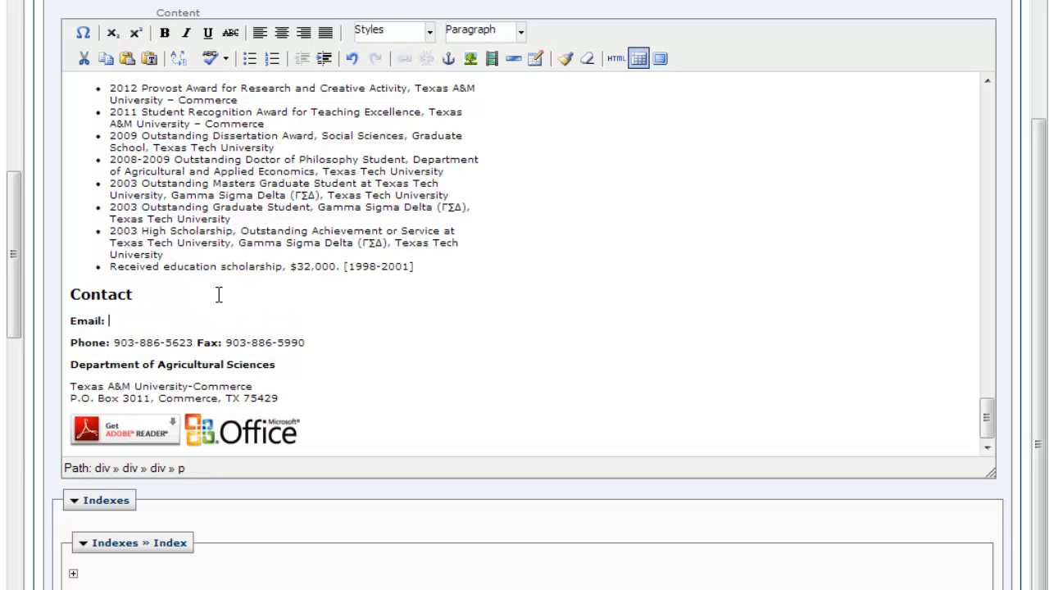
pyautogui.hotkey('ctrl', 'v')
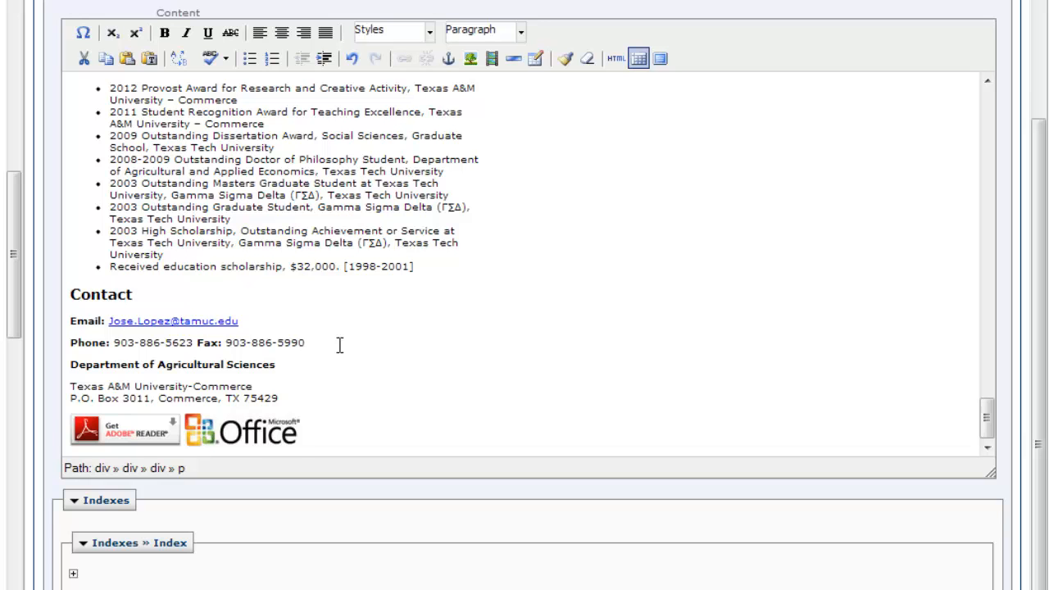
# Add an 'Office hours: Upon request only' line below Fax with 'Office hours' bolded, then submit
pyautogui.press('Return')
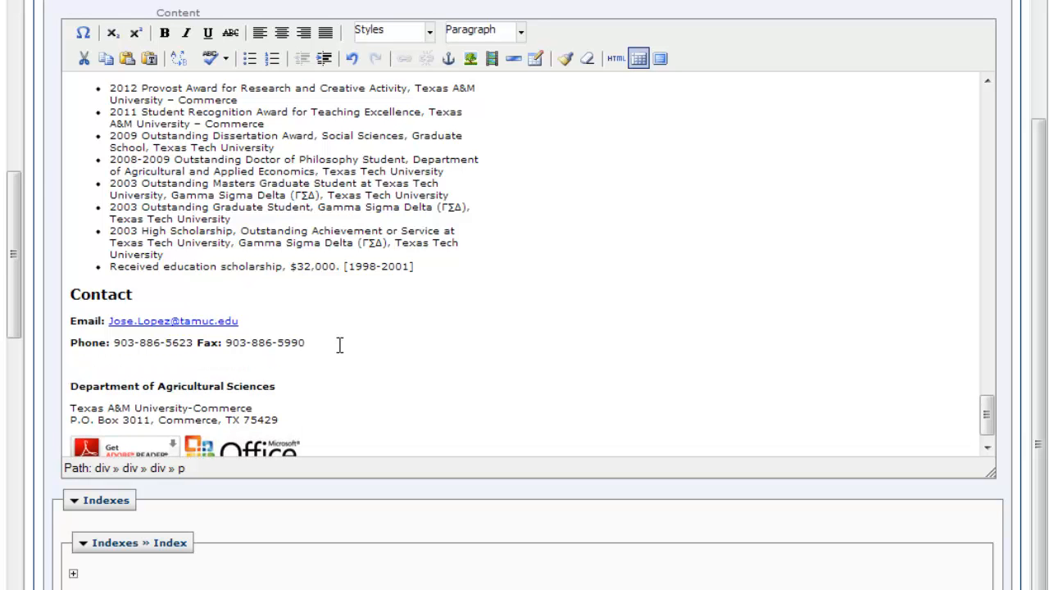
pyautogui.write('Office hours: Upon')
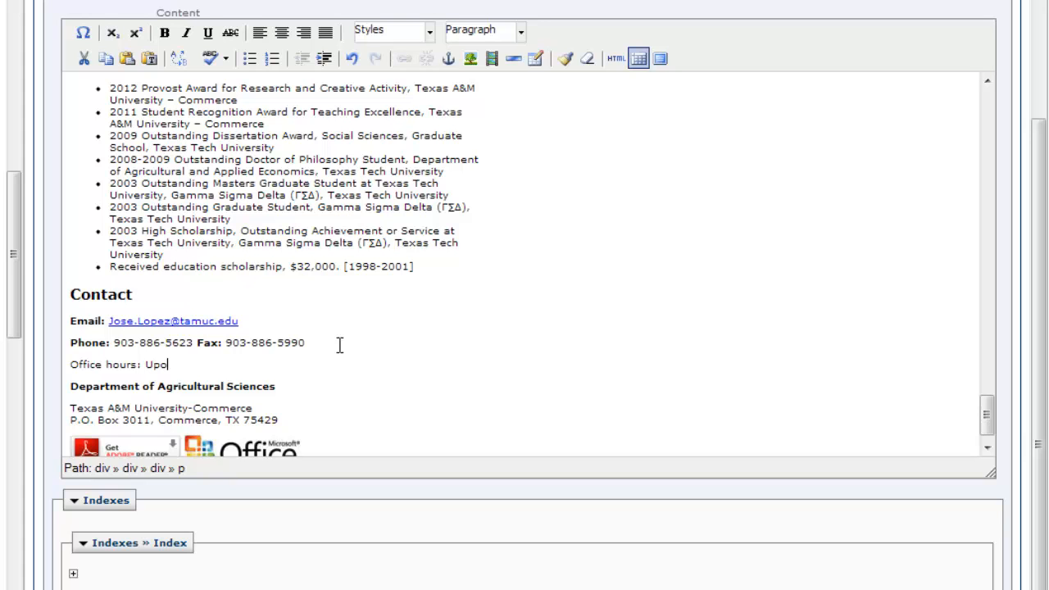
pyautogui.write(' request only')
pyautogui.doubleClick(115, 370)
pyautogui.moveTo(115, 370); pyautogui.dragTo(70, 365)
pyautogui.click(164, 32)
pyautogui.click(334, 371)
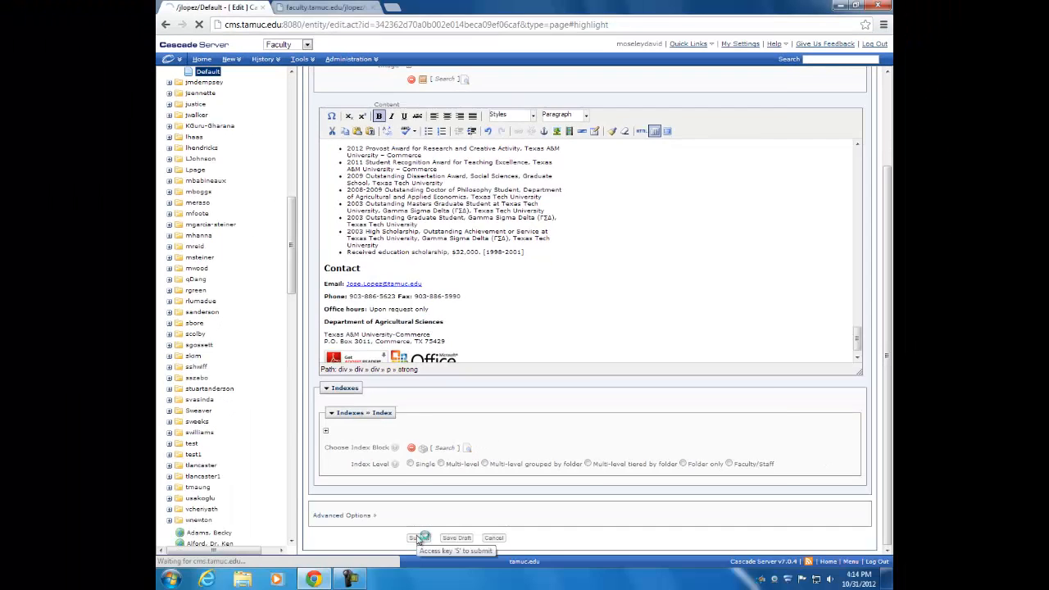
pyautogui.click(418, 538)
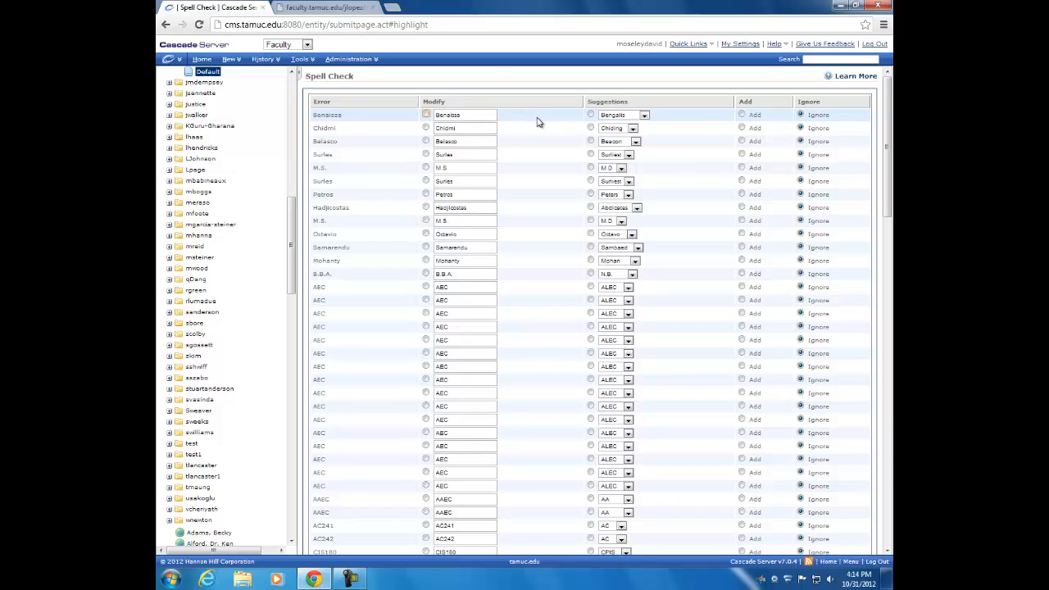
# Leave all flagged words like AEC and M.S. on Ignore and submit the spell check
pyautogui.scroll(-15, 537, 123)
pyautogui.scroll(-3, 537, 123)
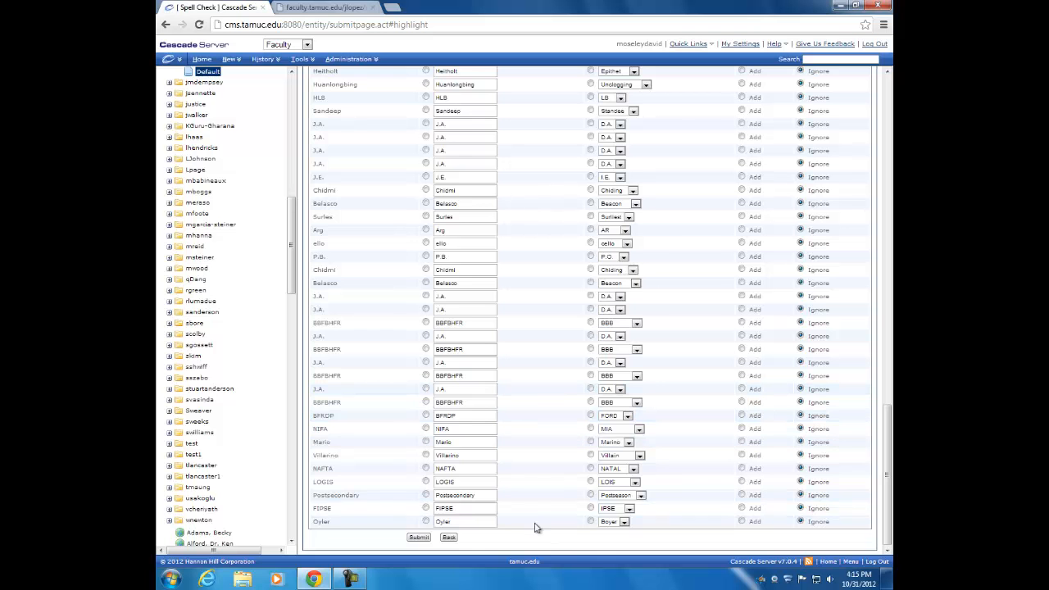
pyautogui.scroll(3, 537, 516)
pyautogui.scroll(10, 537, 511)
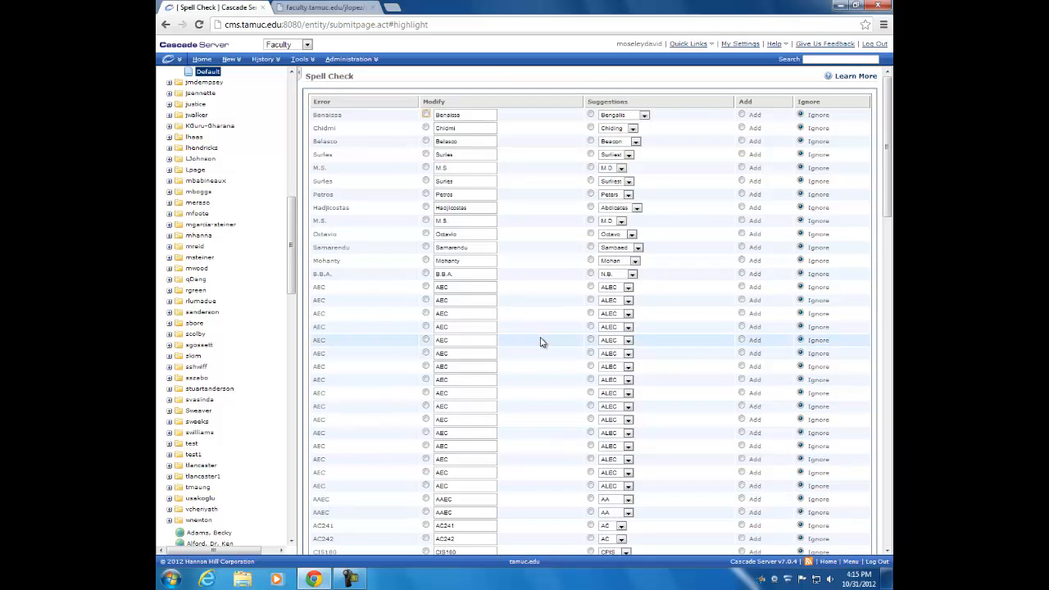
pyautogui.scroll(-3, 541, 342)
pyautogui.scroll(-10, 541, 342)
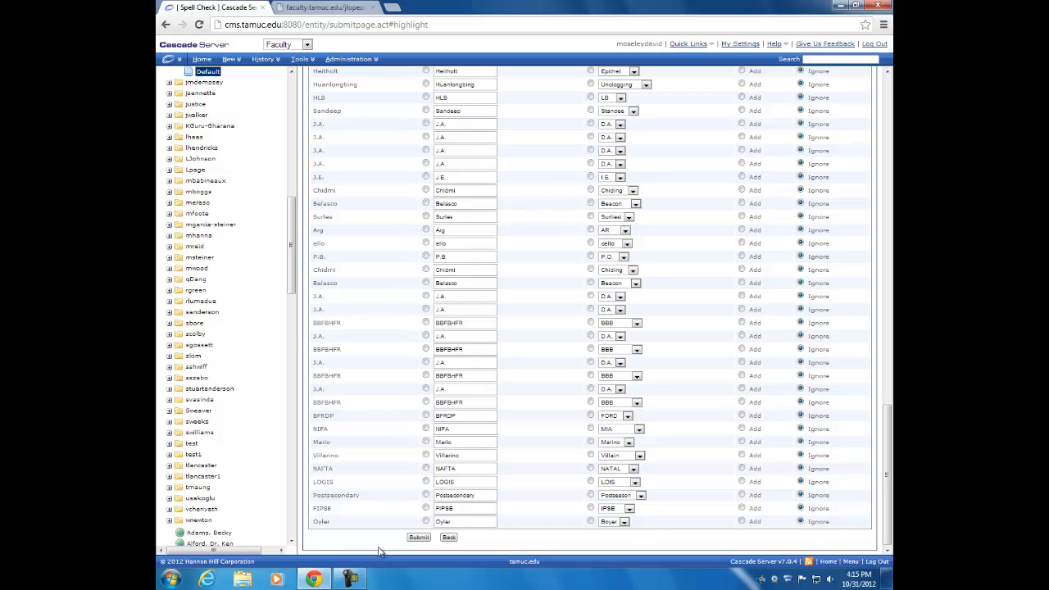
pyautogui.click(419, 538)
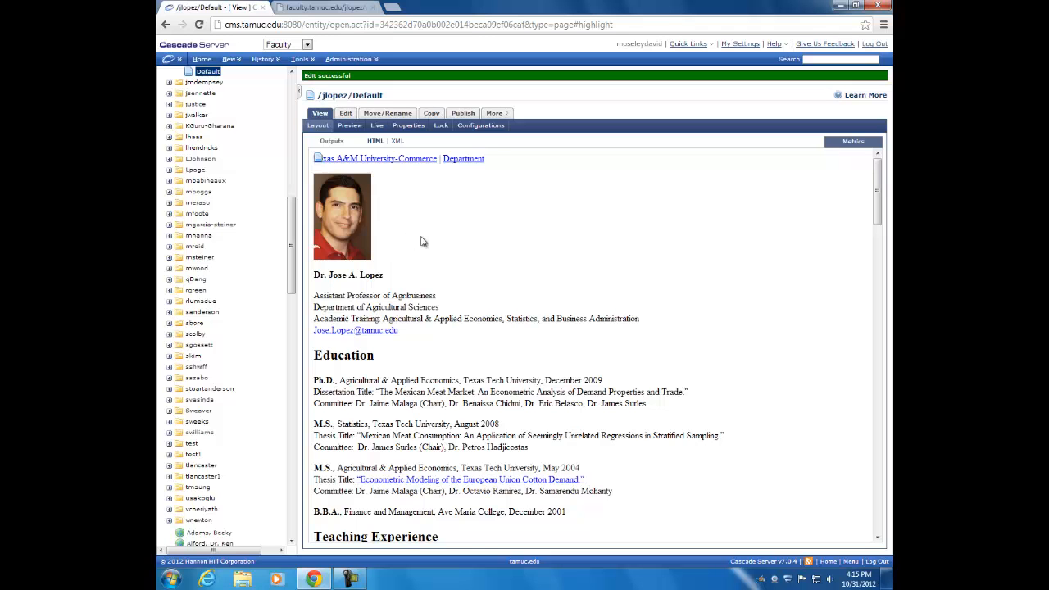
pyautogui.scroll(-15, 474, 256)
pyautogui.scroll(15, 474, 255)
pyautogui.click(337, 7)
pyautogui.click(298, 174)
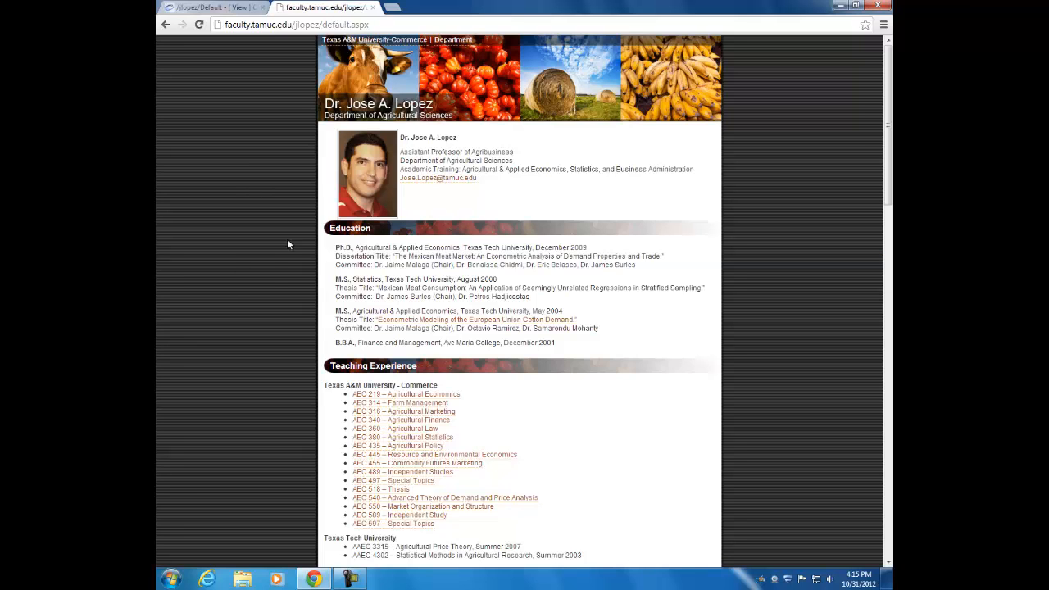
pyautogui.click(201, 26)
pyautogui.click(205, 8)
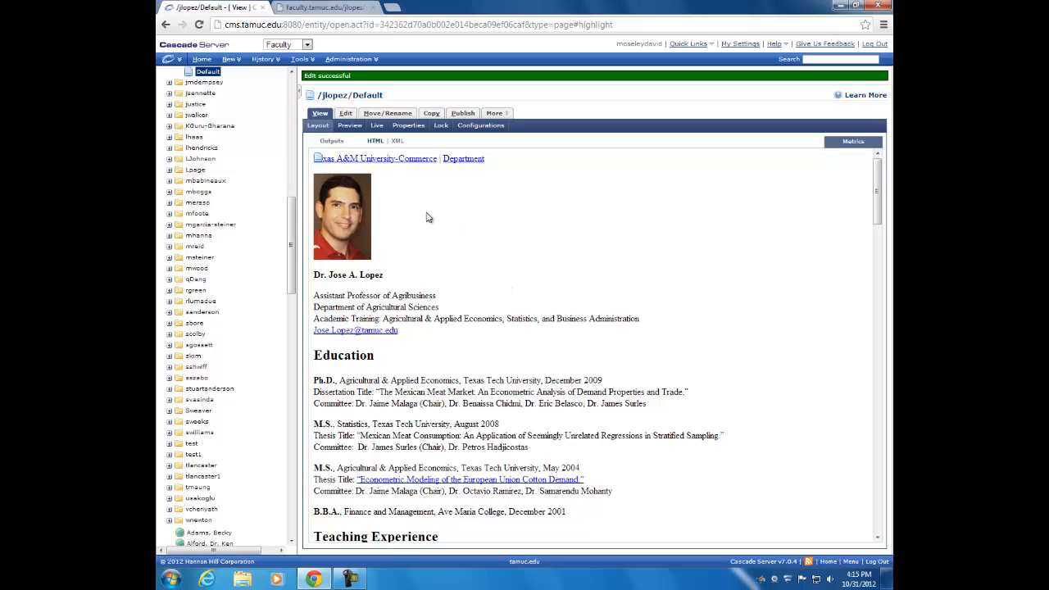
pyautogui.click(463, 113)
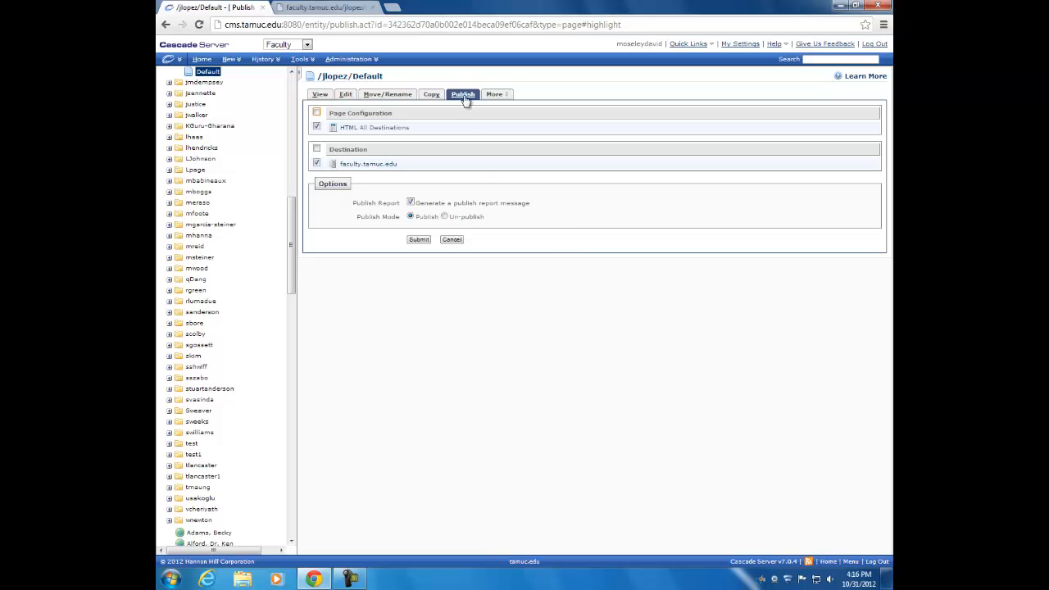
pyautogui.click(417, 239)
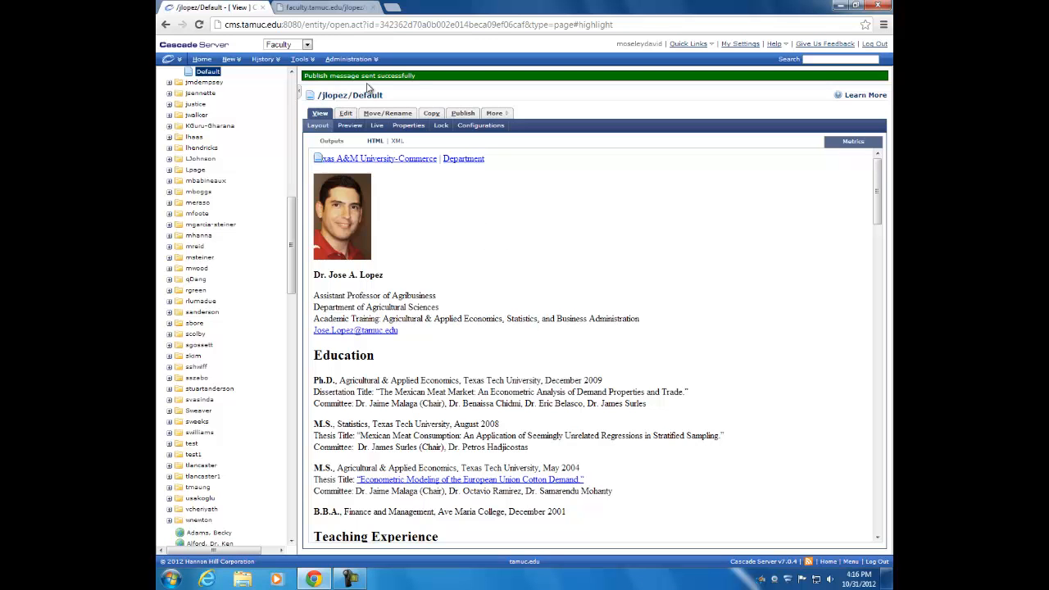
pyautogui.scroll(2, 270, 123)
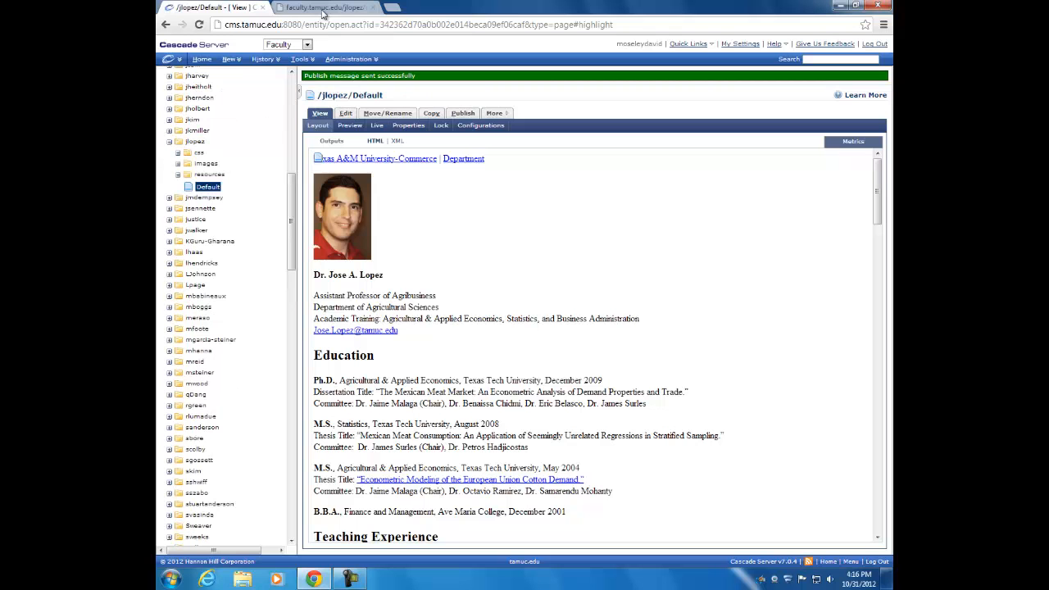
pyautogui.click(326, 8)
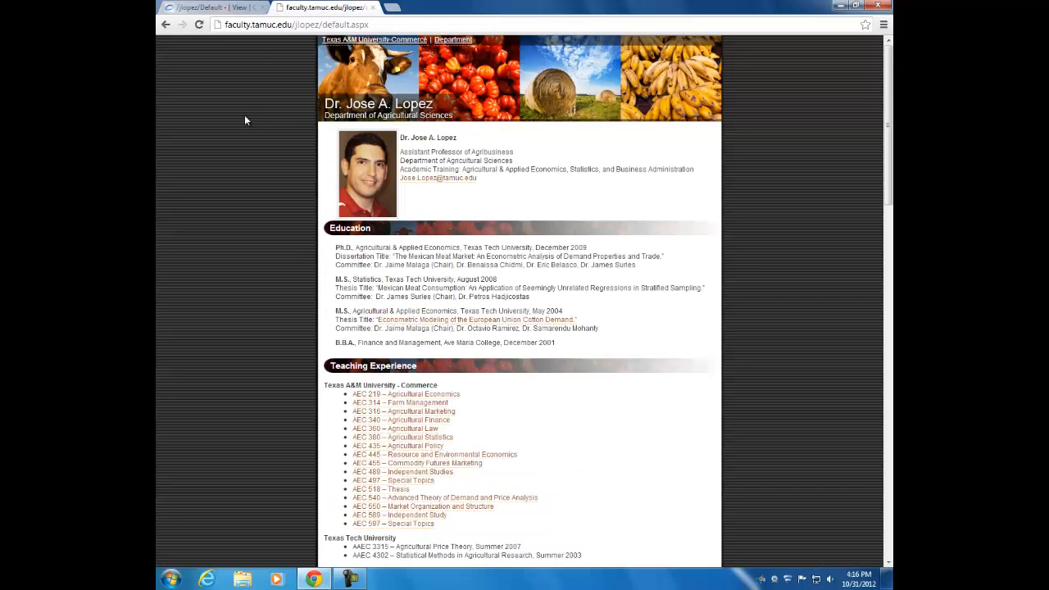
pyautogui.click(199, 26)
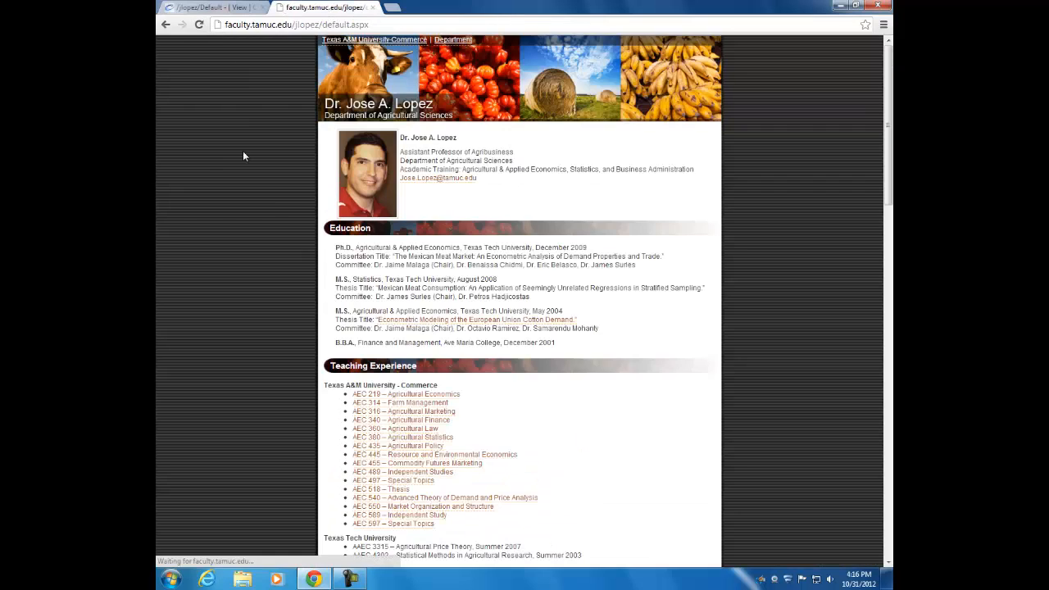
pyautogui.scroll(-15, 277, 210)
pyautogui.scroll(-5, 277, 210)
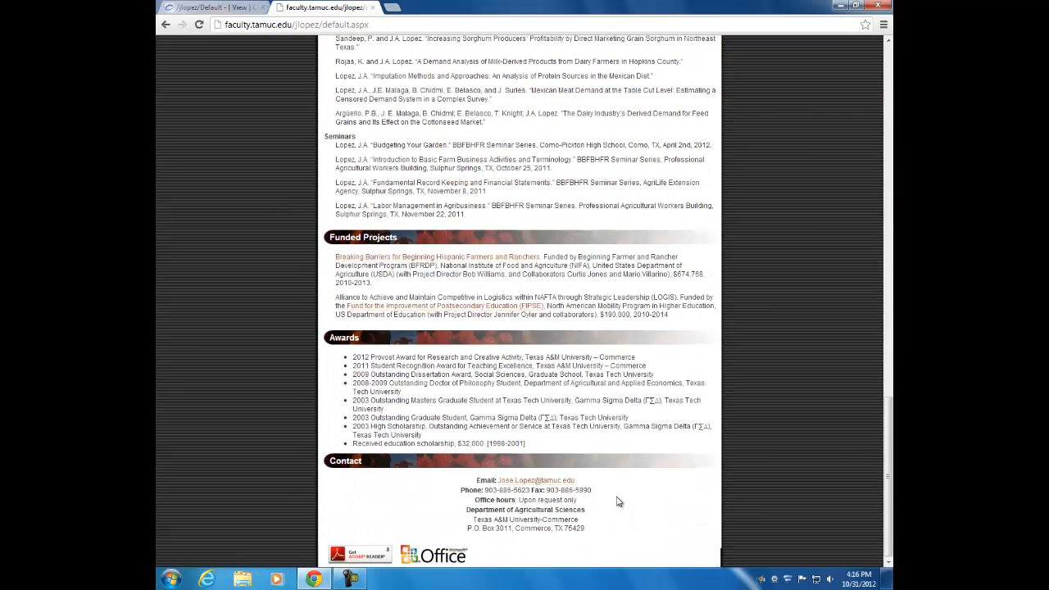
pyautogui.moveTo(588, 505); pyautogui.dragTo(518, 500)
pyautogui.click(412, 511)
pyautogui.scroll(15, 443, 394)
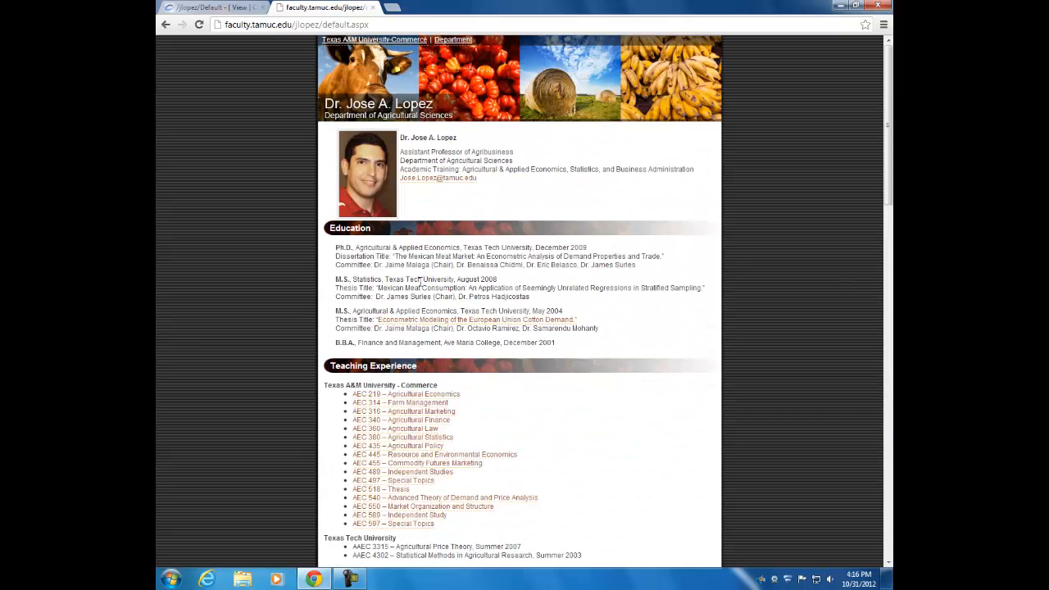
pyautogui.click(211, 6)
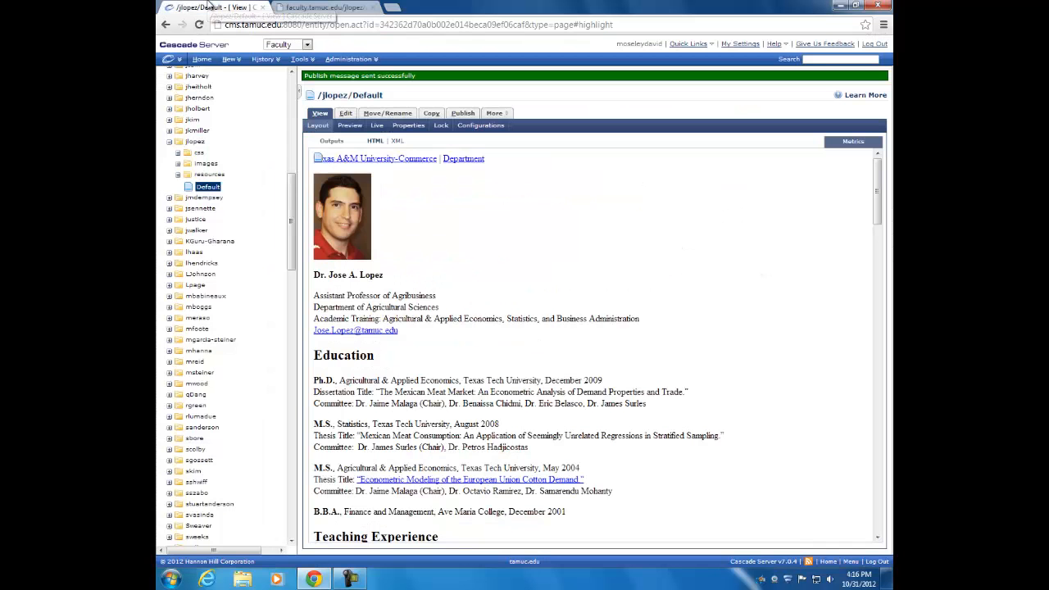